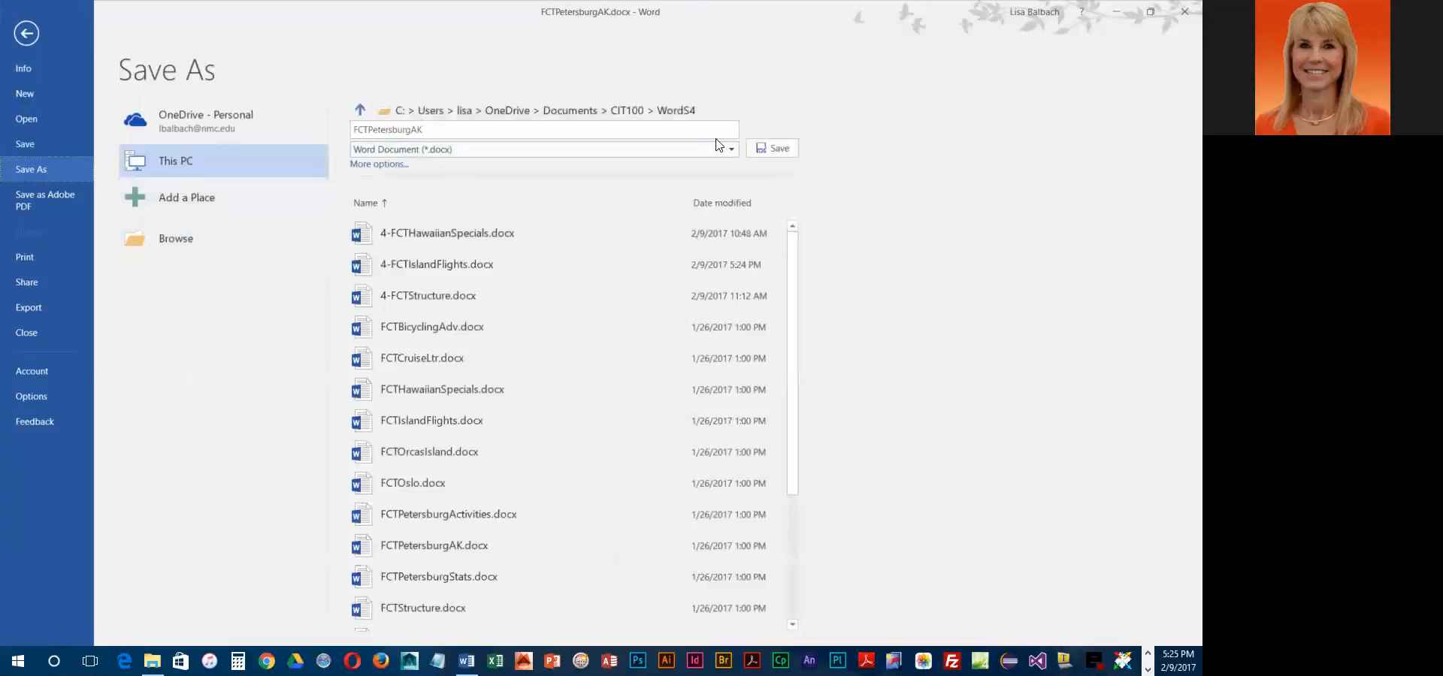
# Save the document in the current folder under the name 4-FCTPetersburgAK.
pyautogui.click(360, 136)
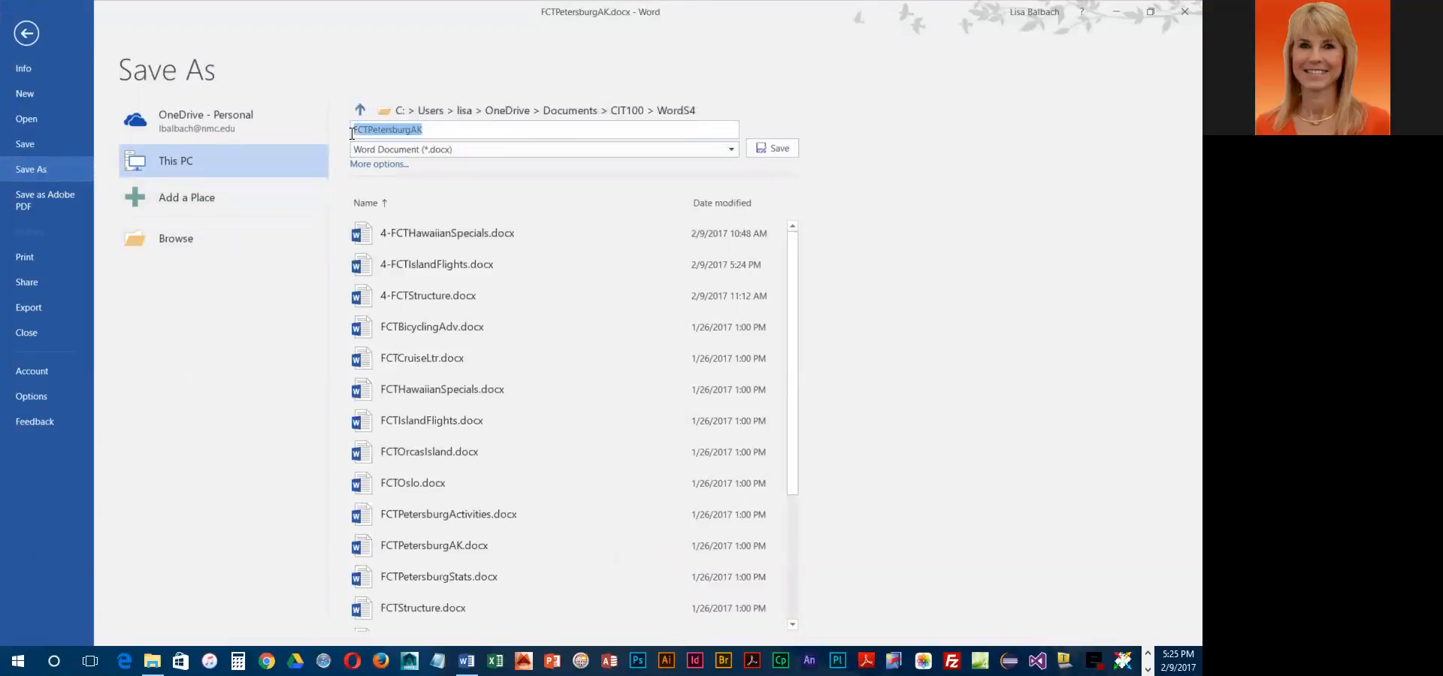
pyautogui.click(356, 130)
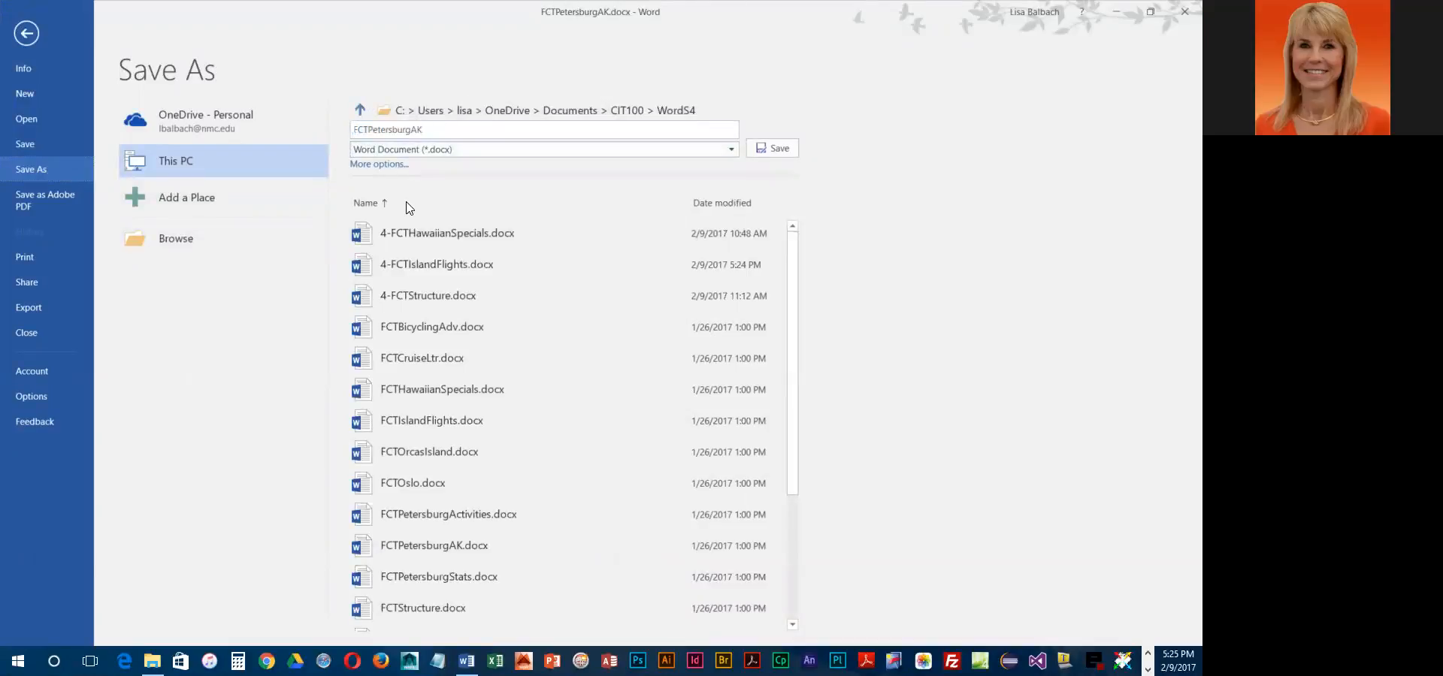
pyautogui.write('4-')
pyautogui.click(781, 147)
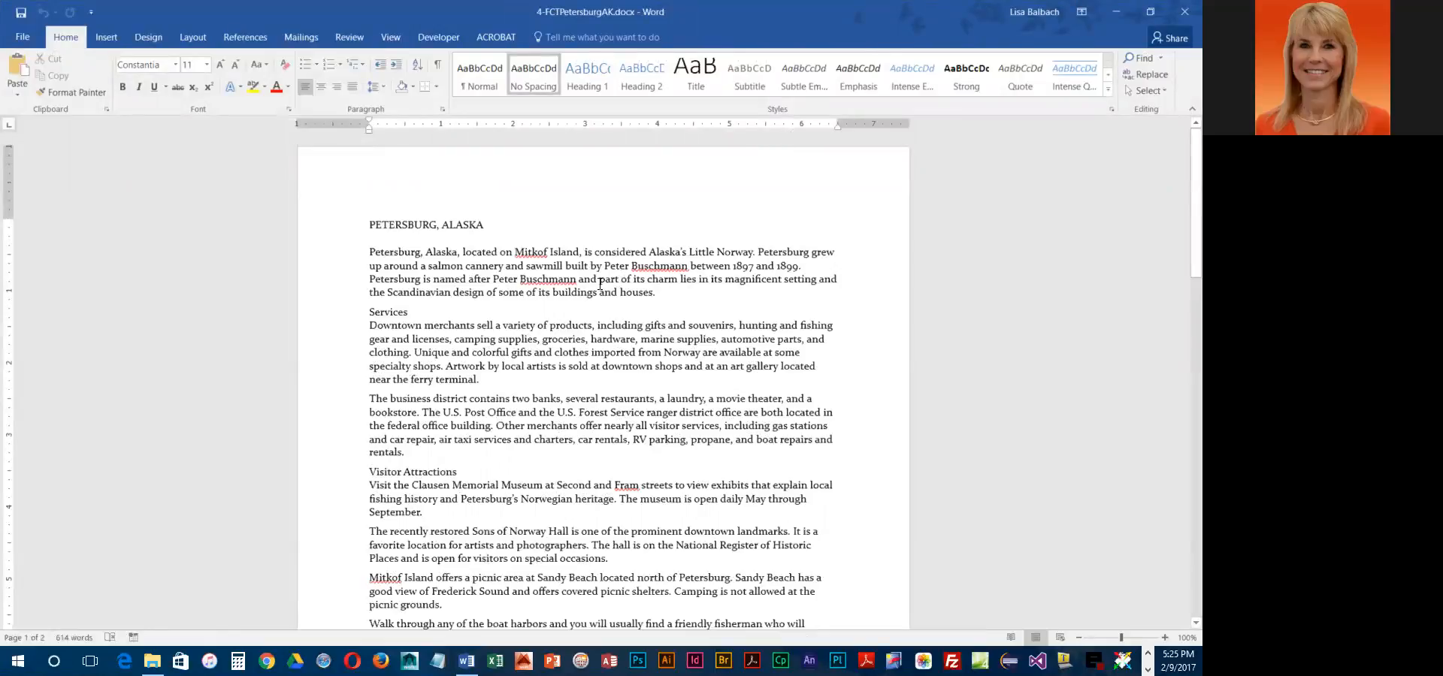
# Insert the text from the file FCTPetersburgActivities.docx at the end of the document.
pyautogui.hotkey('ctrl', 'End')
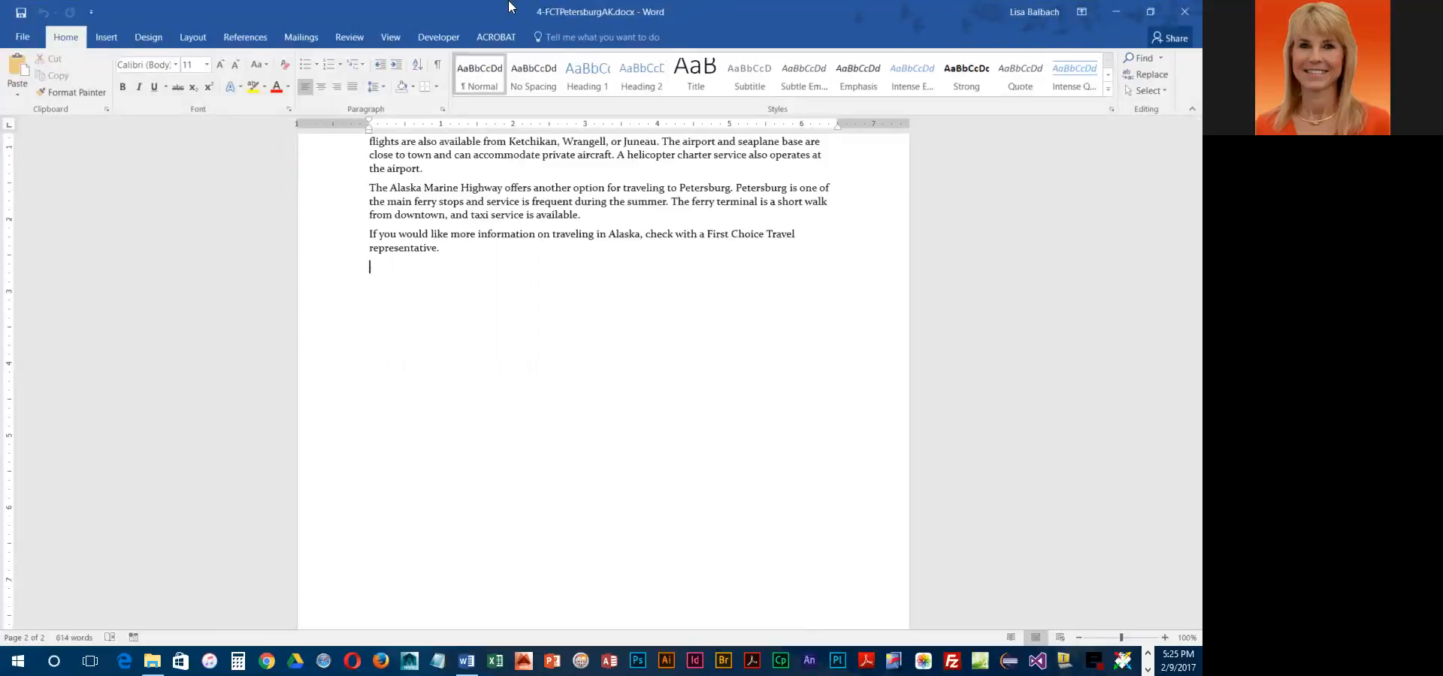
pyautogui.click(122, 36)
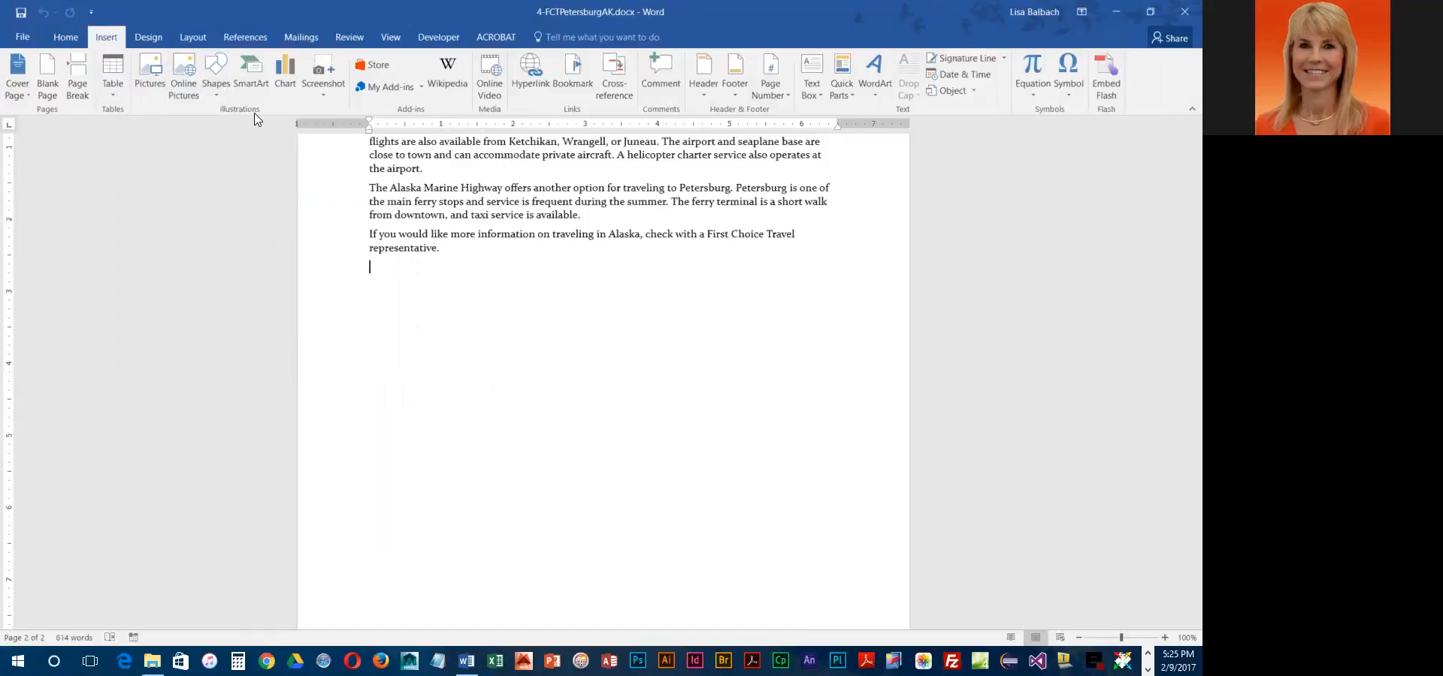
pyautogui.click(975, 91)
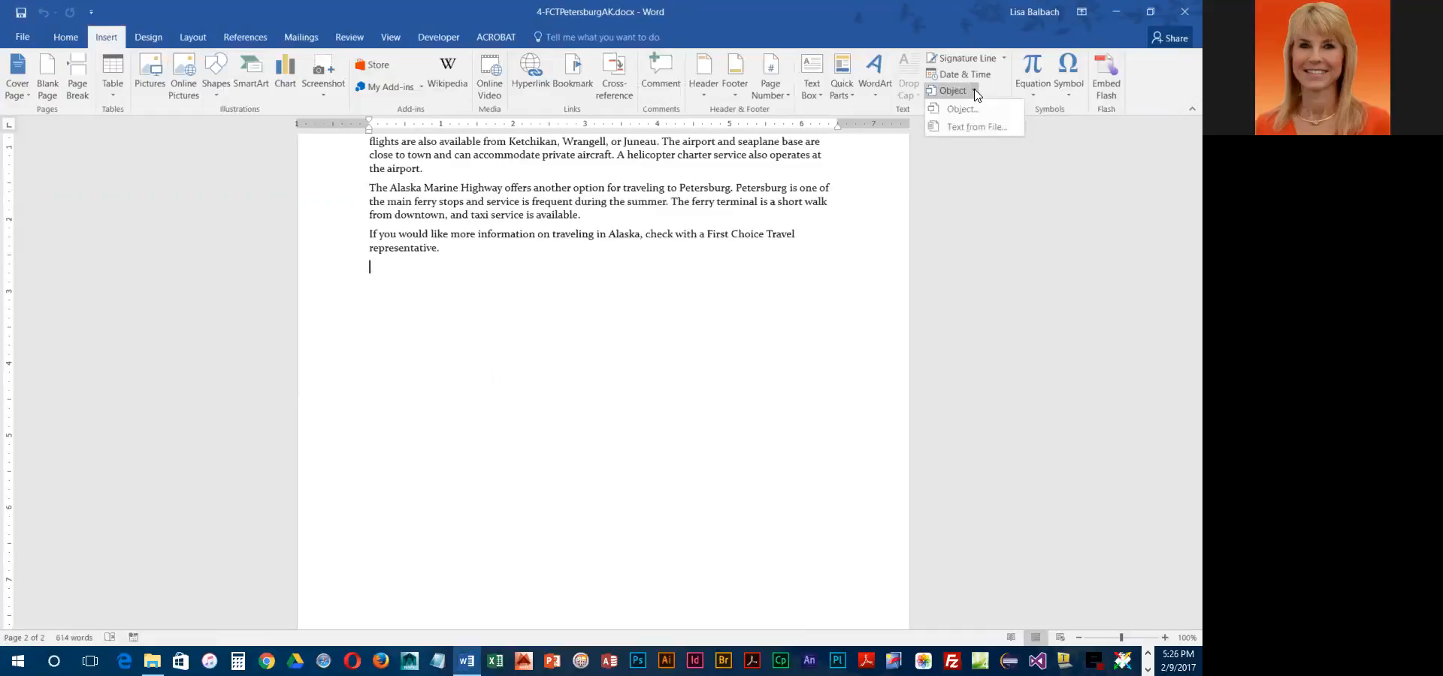
pyautogui.click(993, 129)
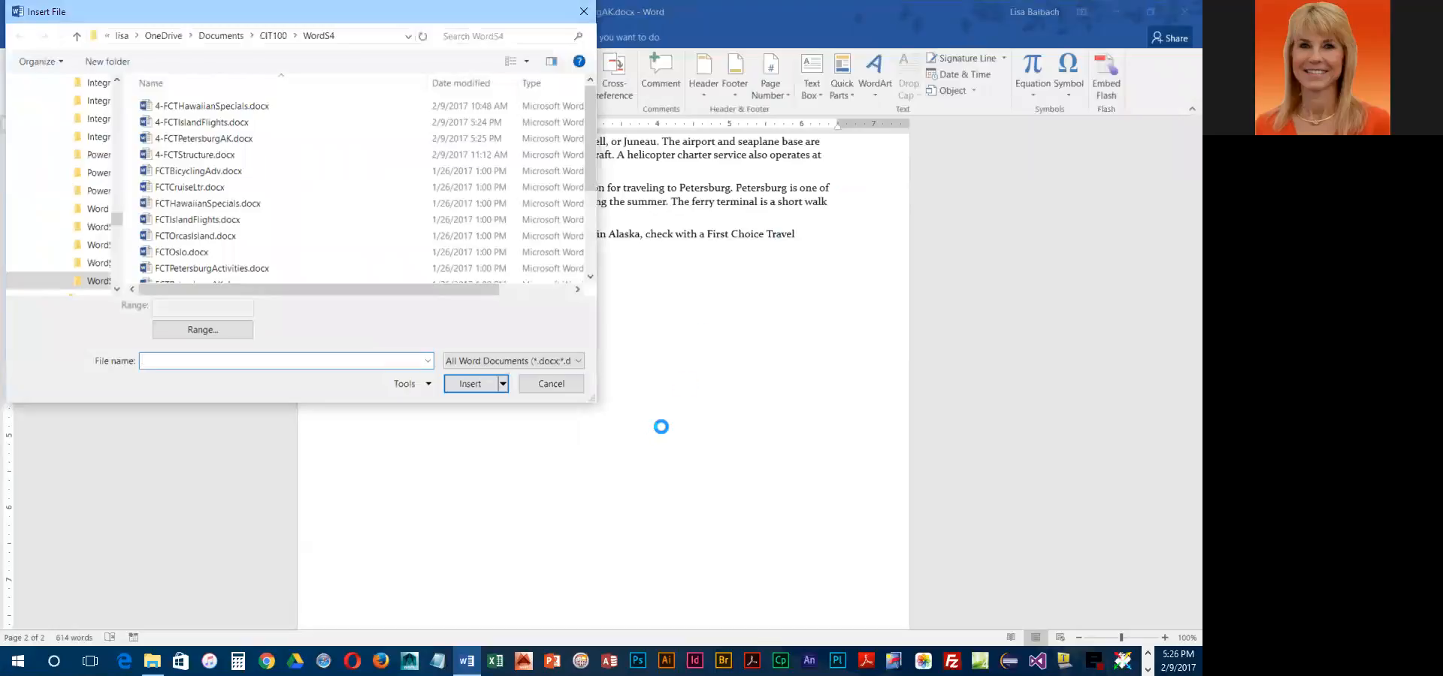
pyautogui.moveTo(594, 404); pyautogui.dragTo(882, 539)
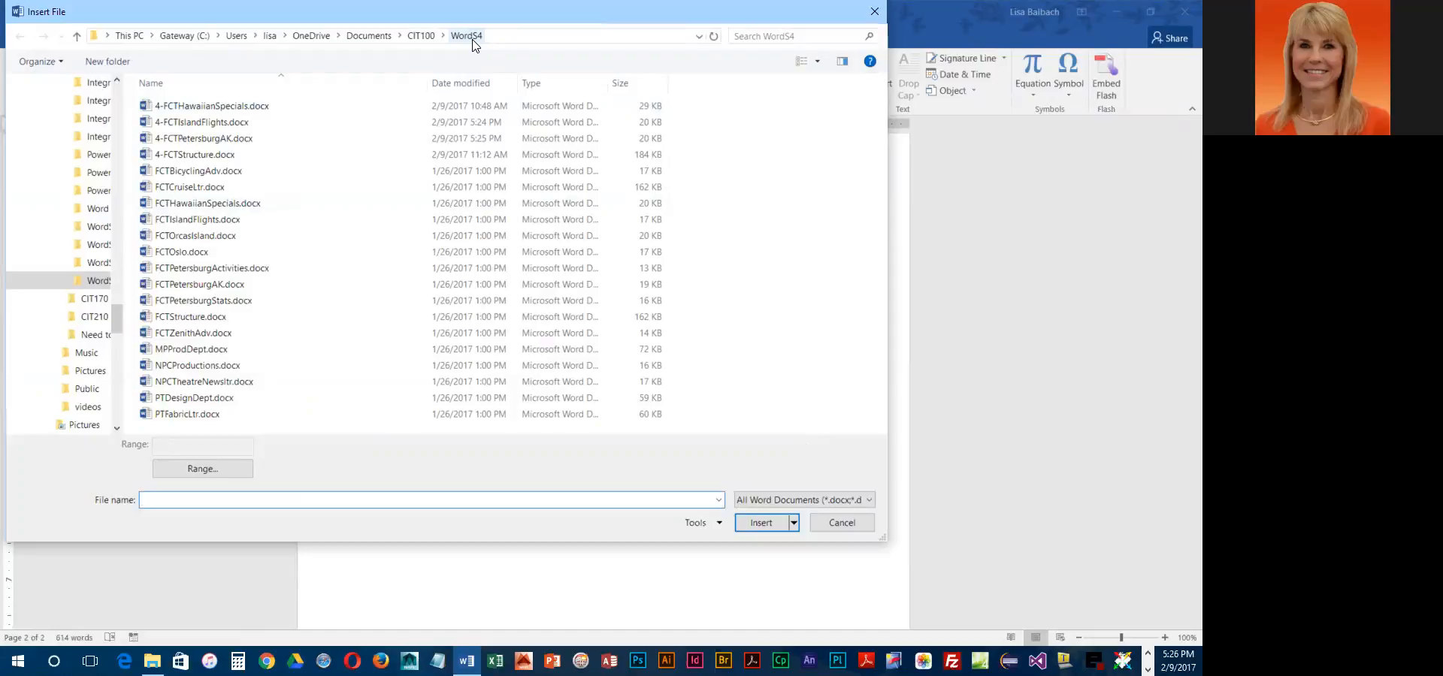
pyautogui.click(212, 270)
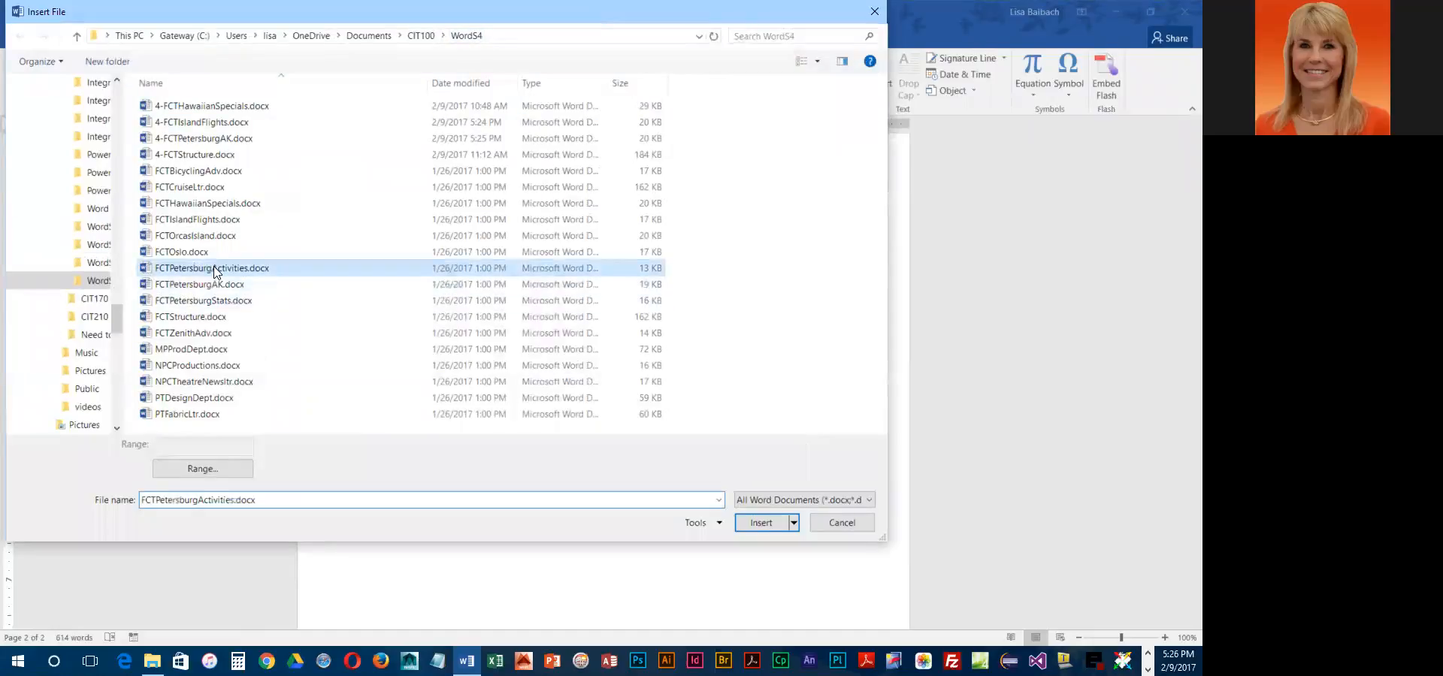
pyautogui.click(761, 523)
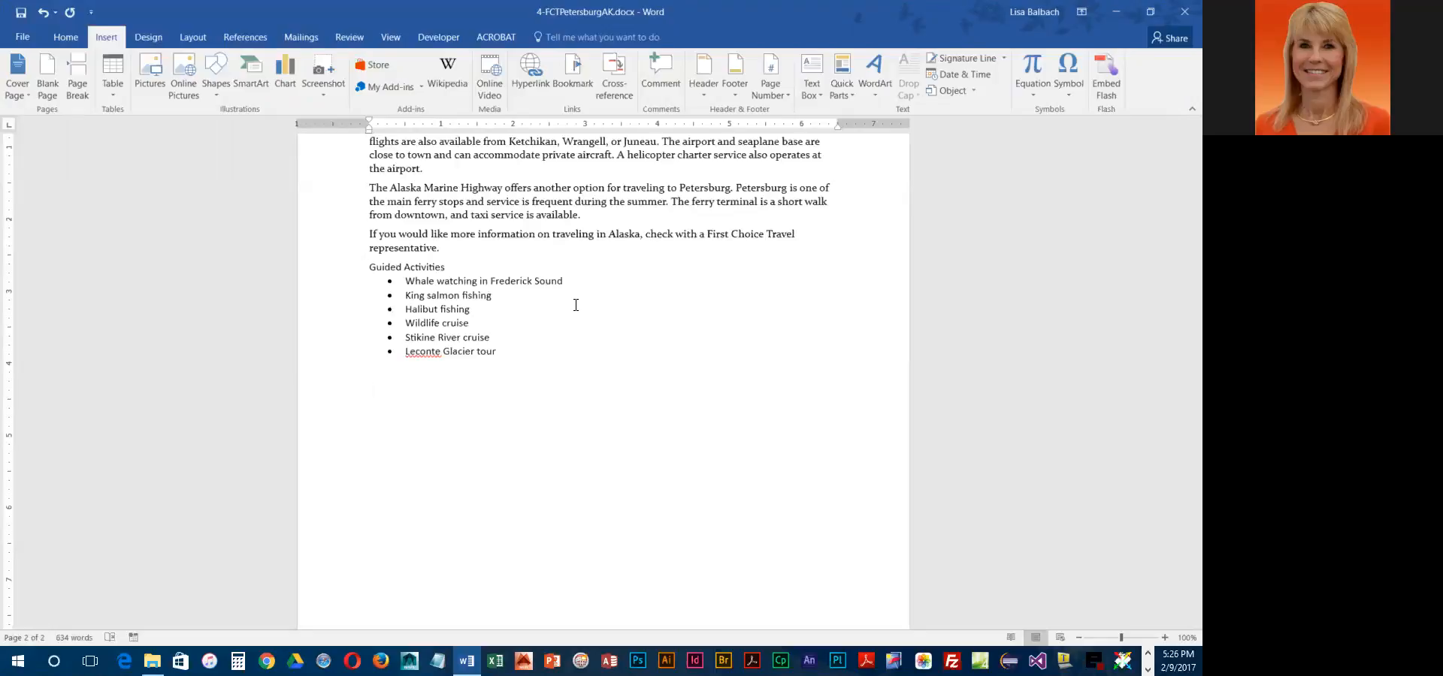
# Change the font of the inserted Guided Activities heading and its bulleted list to Constantia.
pyautogui.click(973, 91)
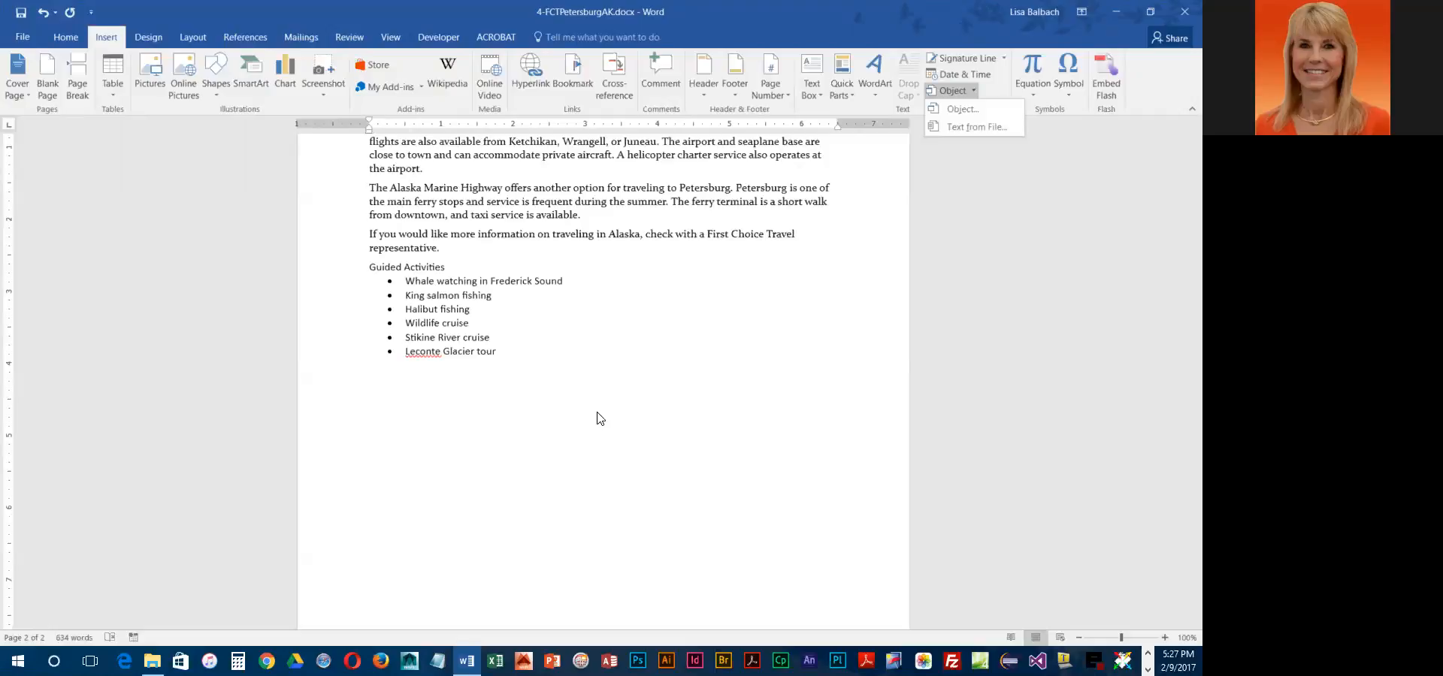
pyautogui.scroll(3, 443, 446)
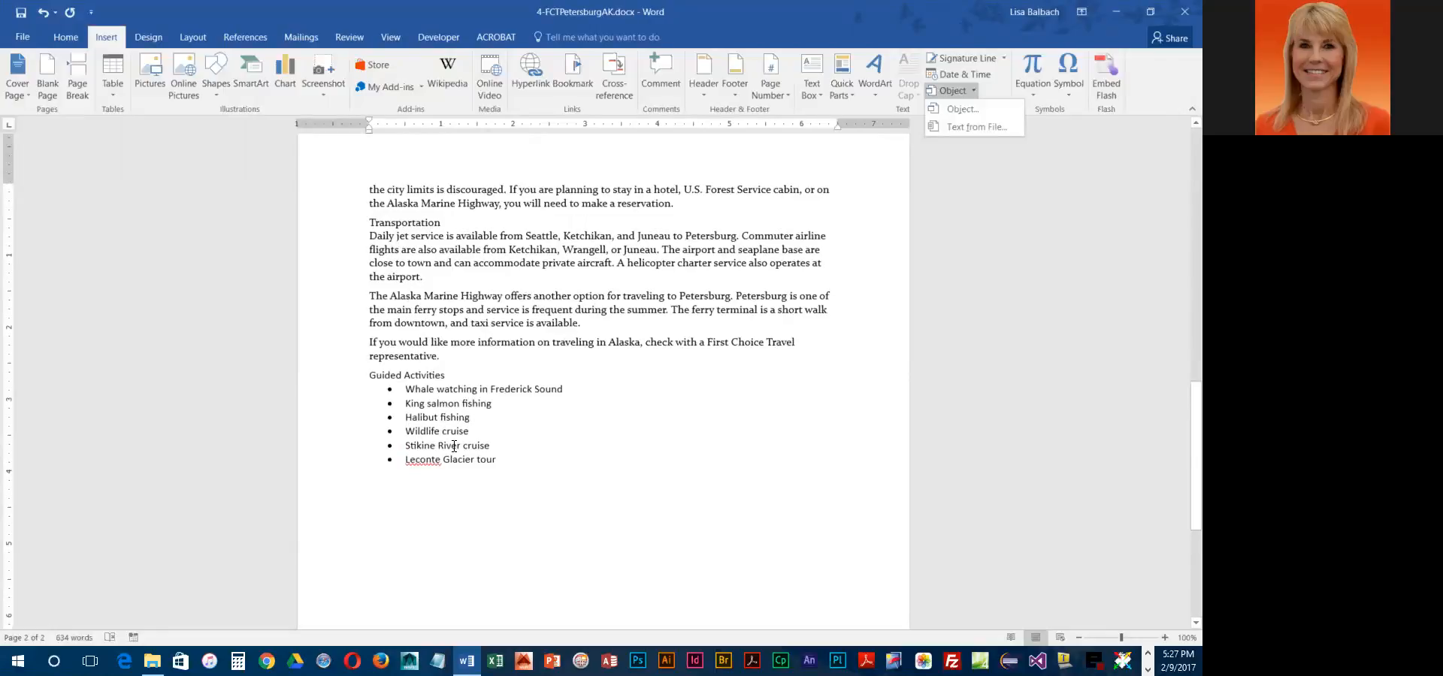
pyautogui.scroll(-2, 454, 446)
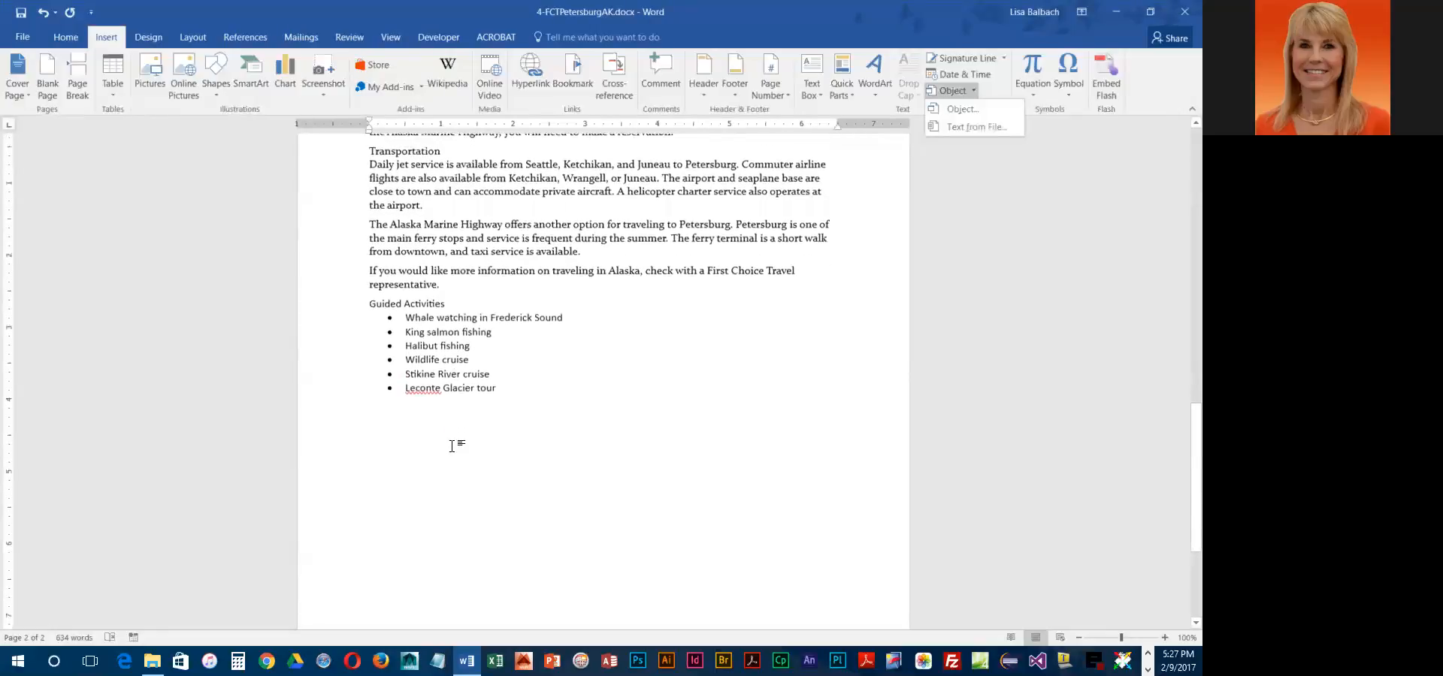
pyautogui.click(362, 304)
pyautogui.moveTo(364, 304); pyautogui.dragTo(526, 387)
pyautogui.click(65, 37)
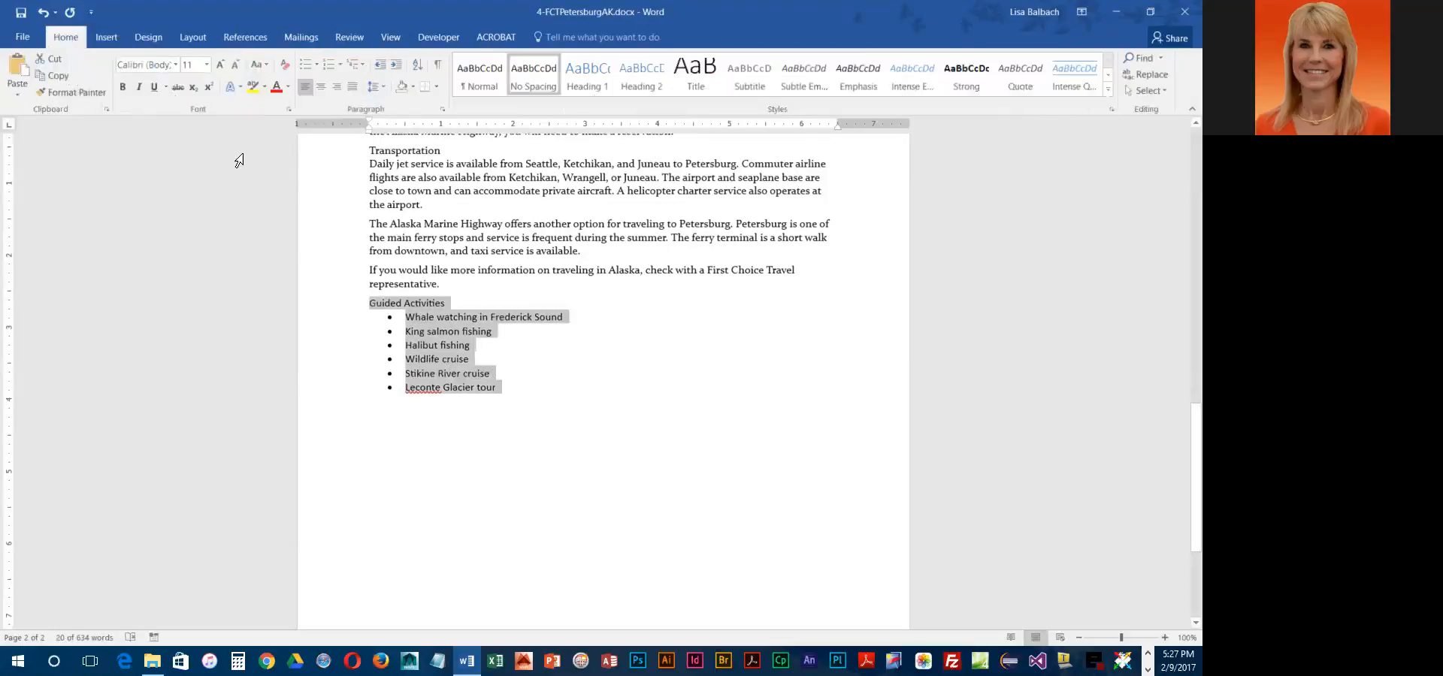
pyautogui.click(161, 64)
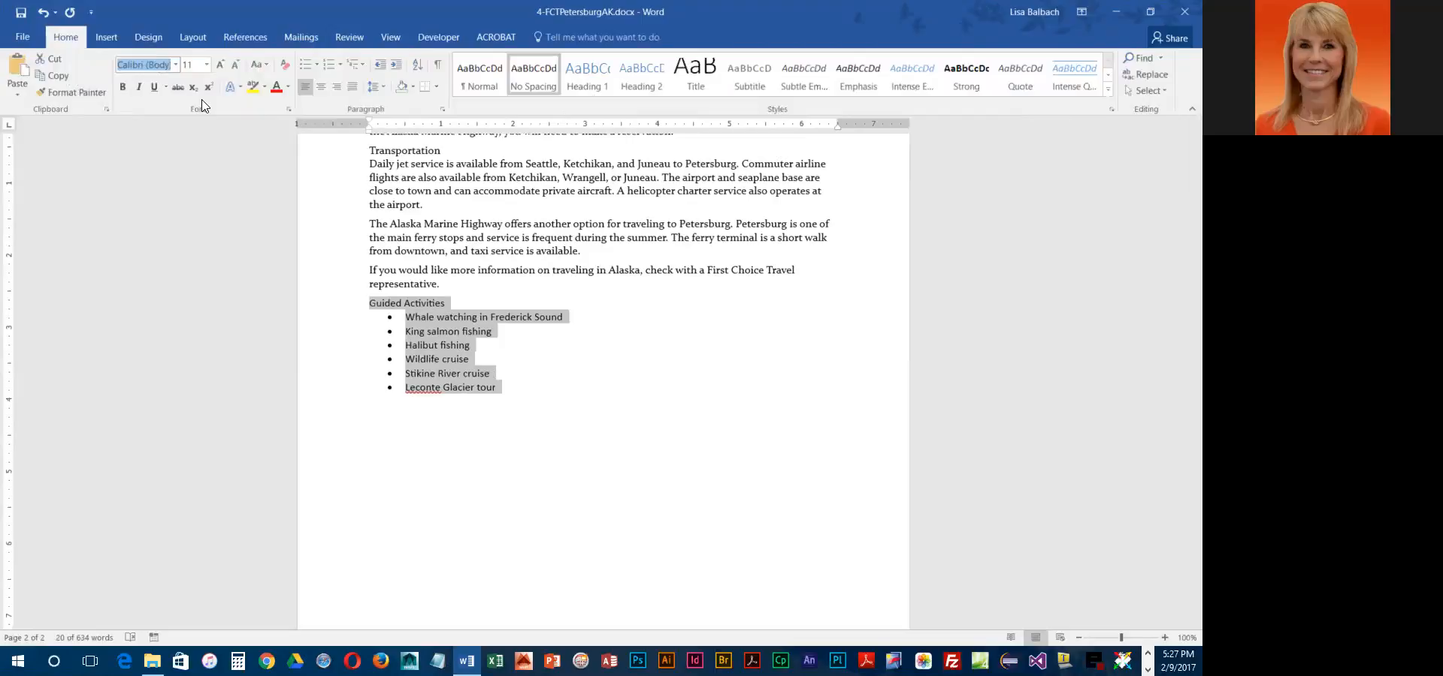
pyautogui.write('Constantia')
pyautogui.press('Return')
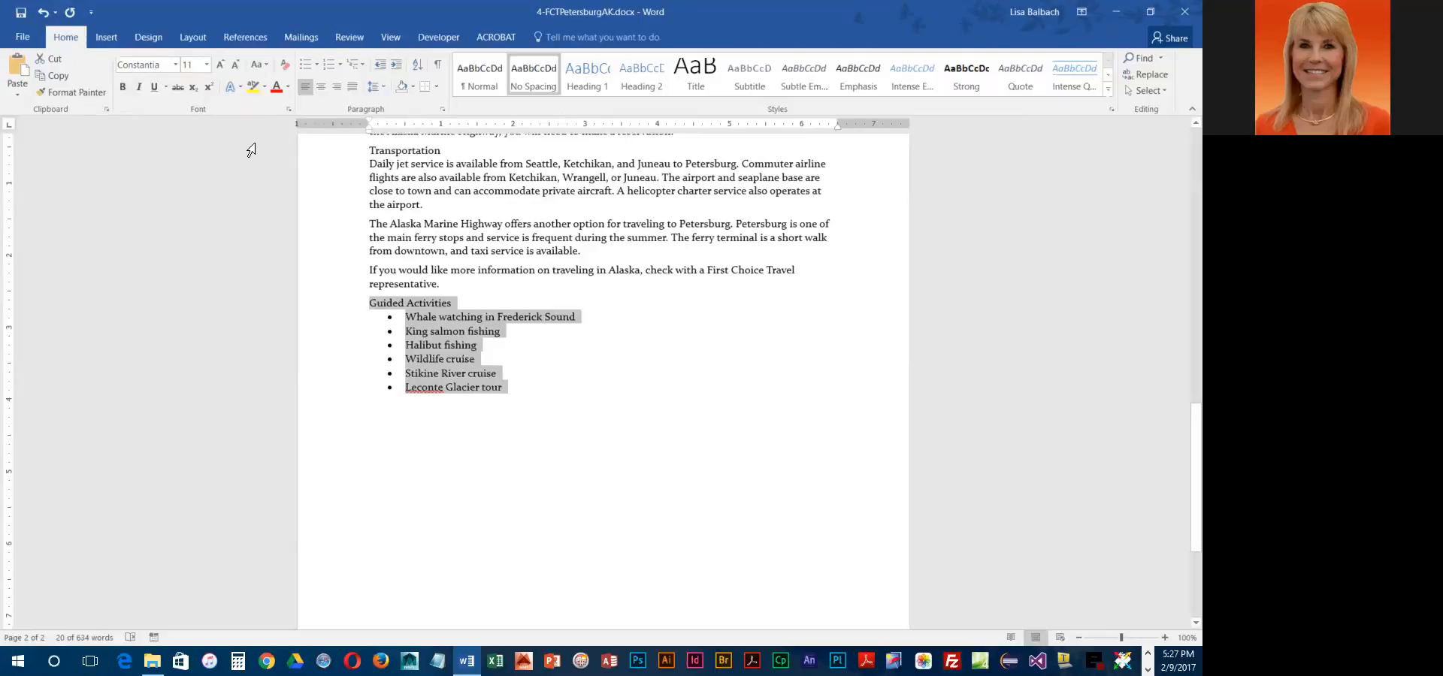
# Apply the Heading 1 style to the title PETERSBURG, ALASKA at the beginning of the document.
pyautogui.hotkey('ctrl', 'Home')
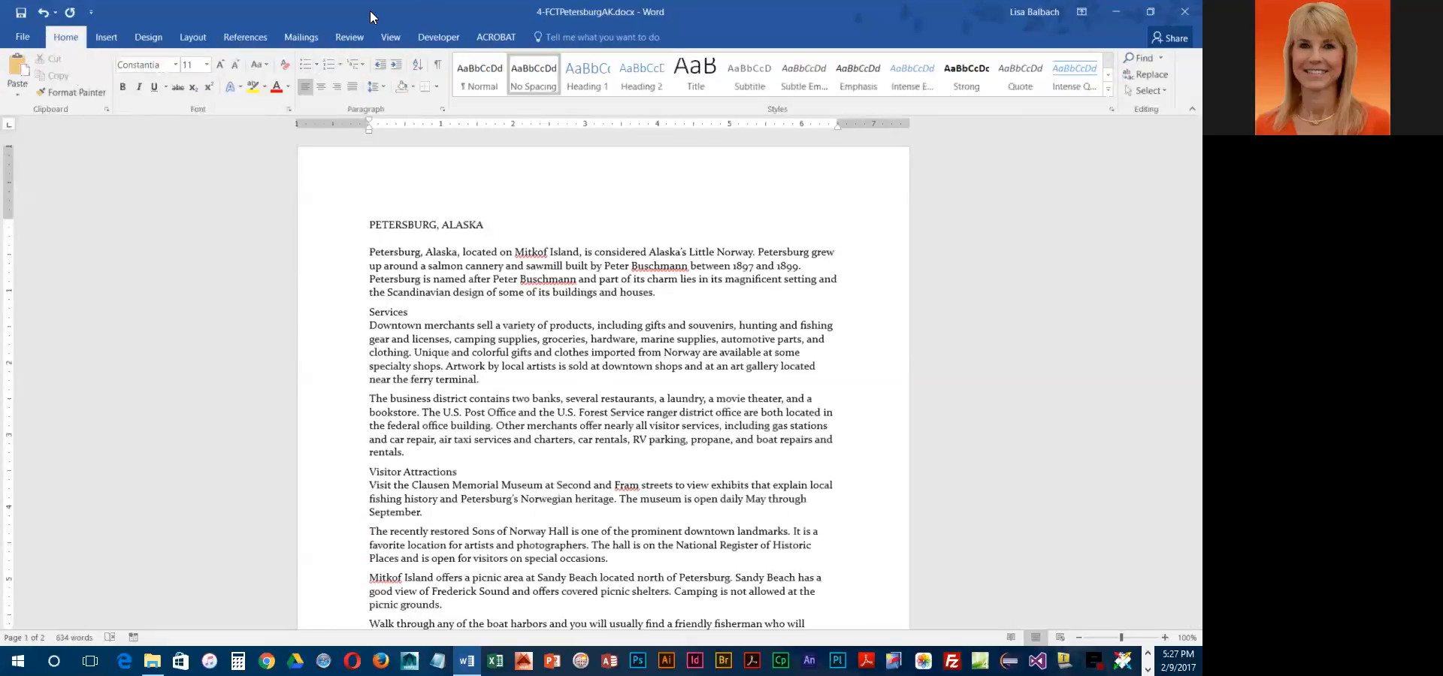
pyautogui.click(325, 225)
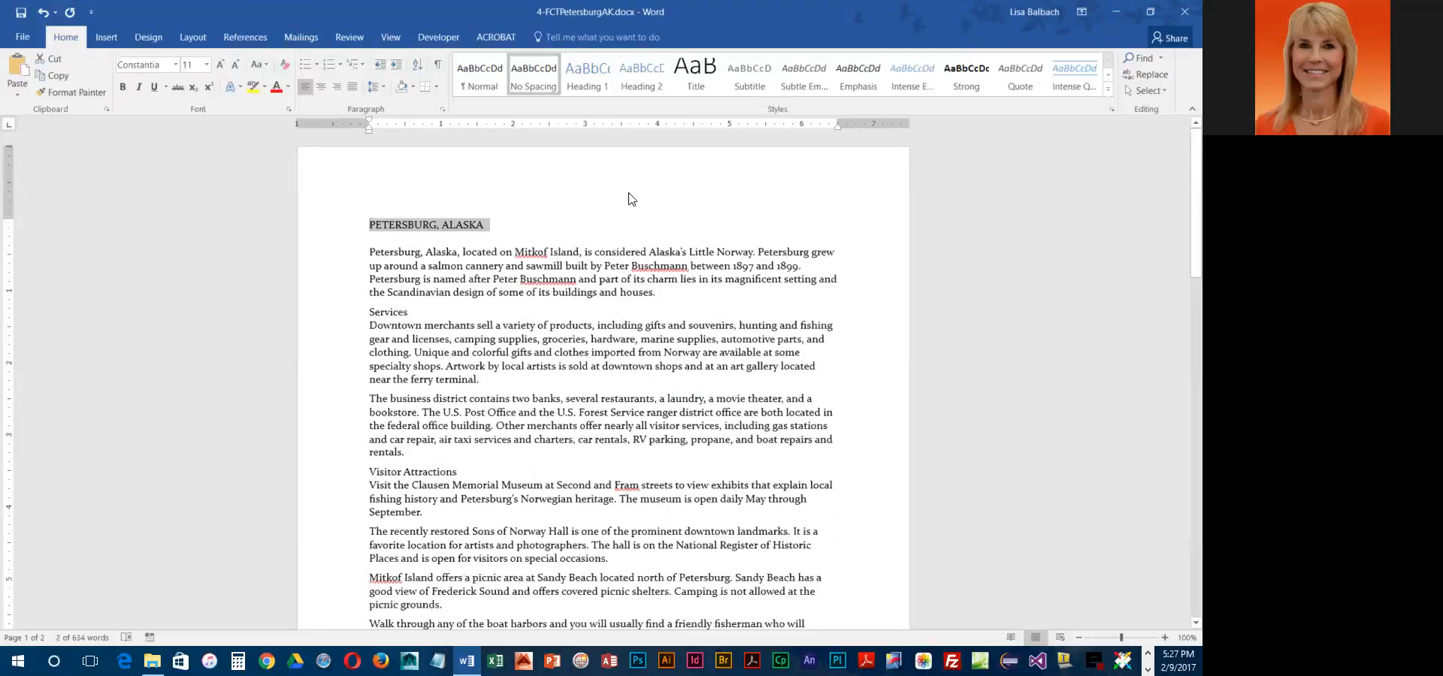
pyautogui.click(576, 73)
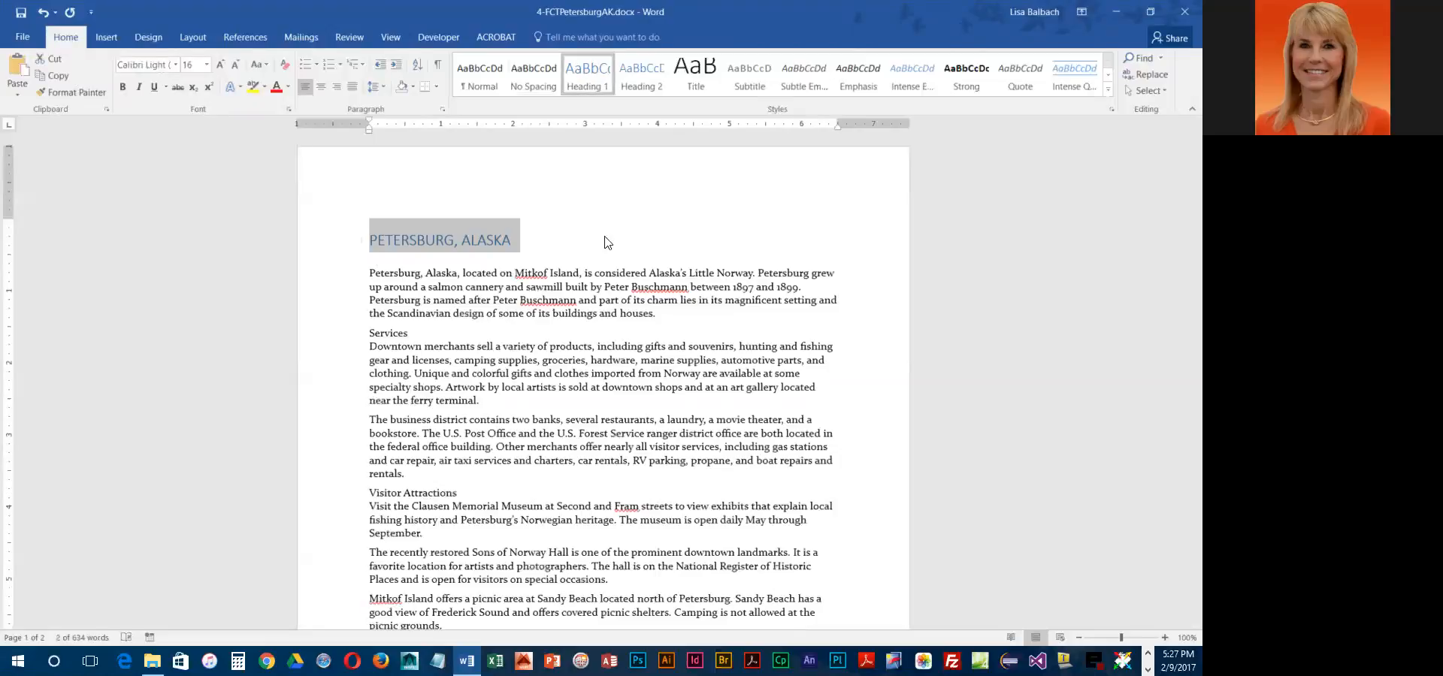
# Apply the Heading 2 style to the Services and Visitor Attractions headings.
pyautogui.click(335, 333)
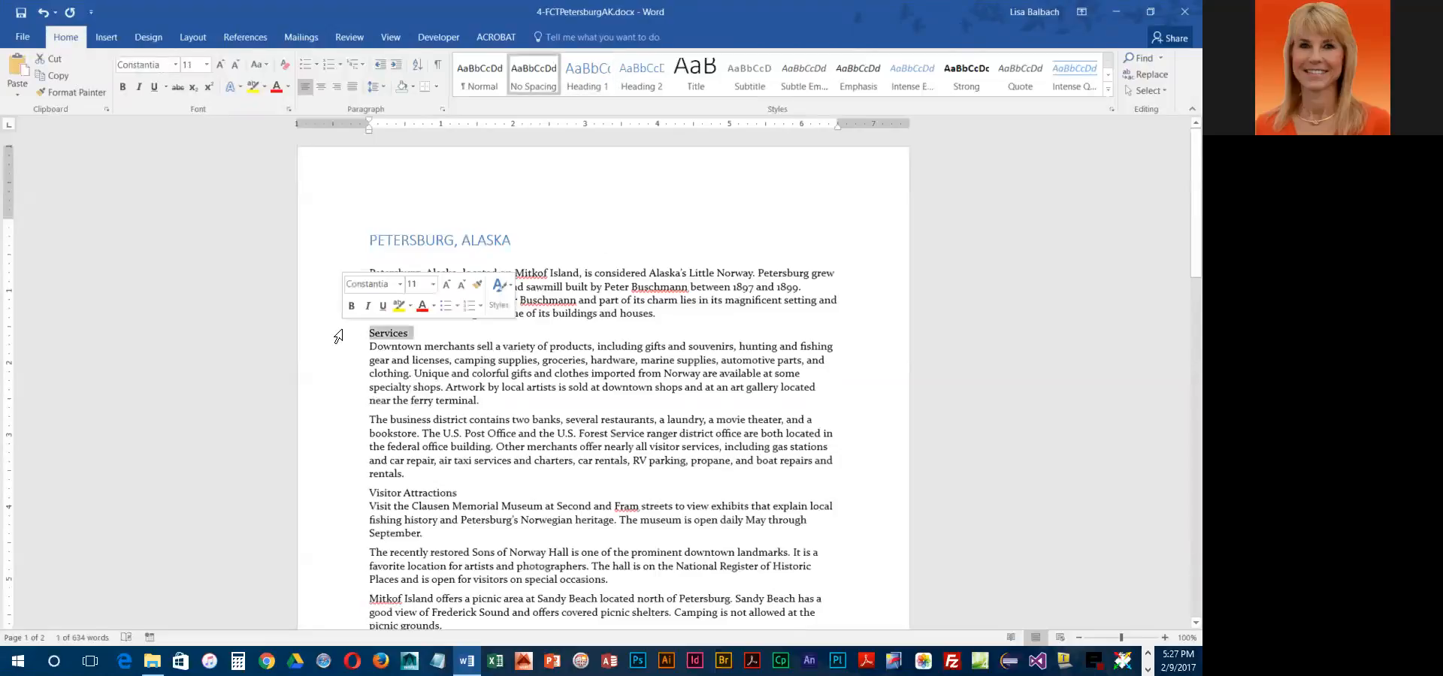
pyautogui.click(641, 76)
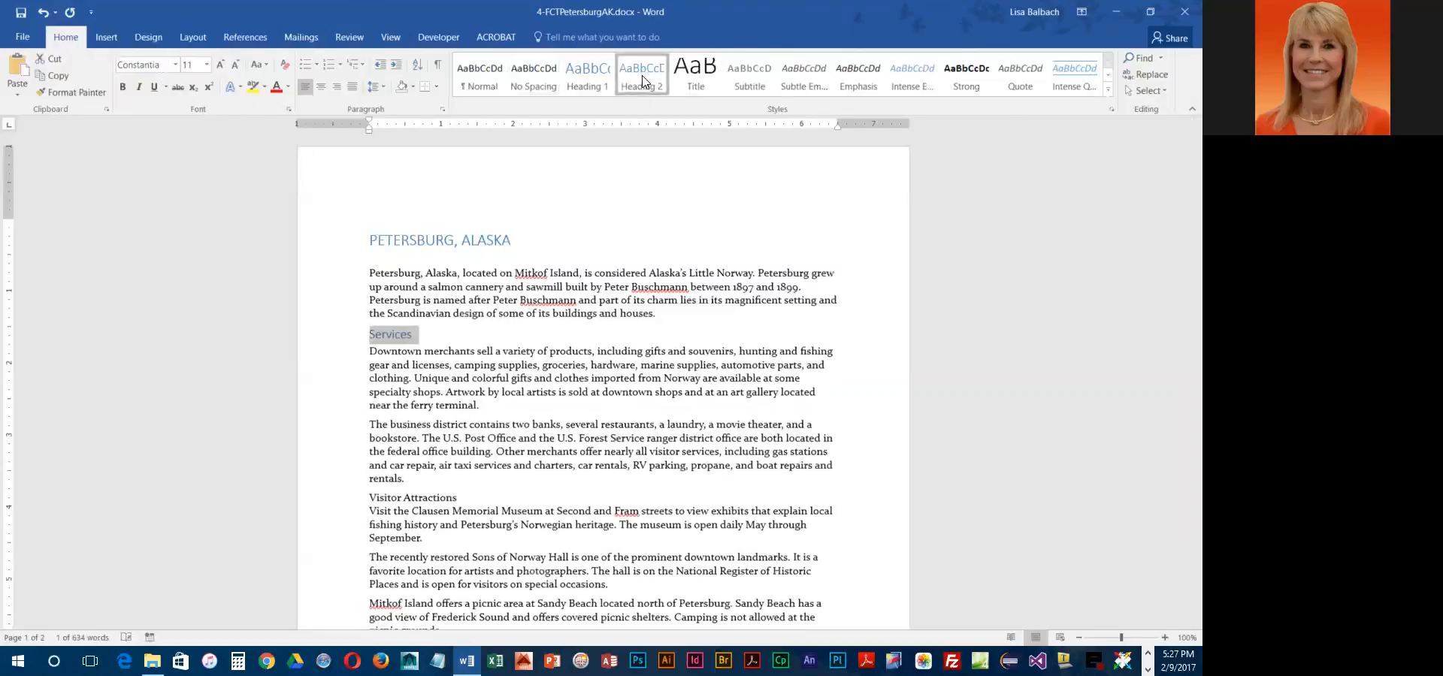
pyautogui.click(335, 502)
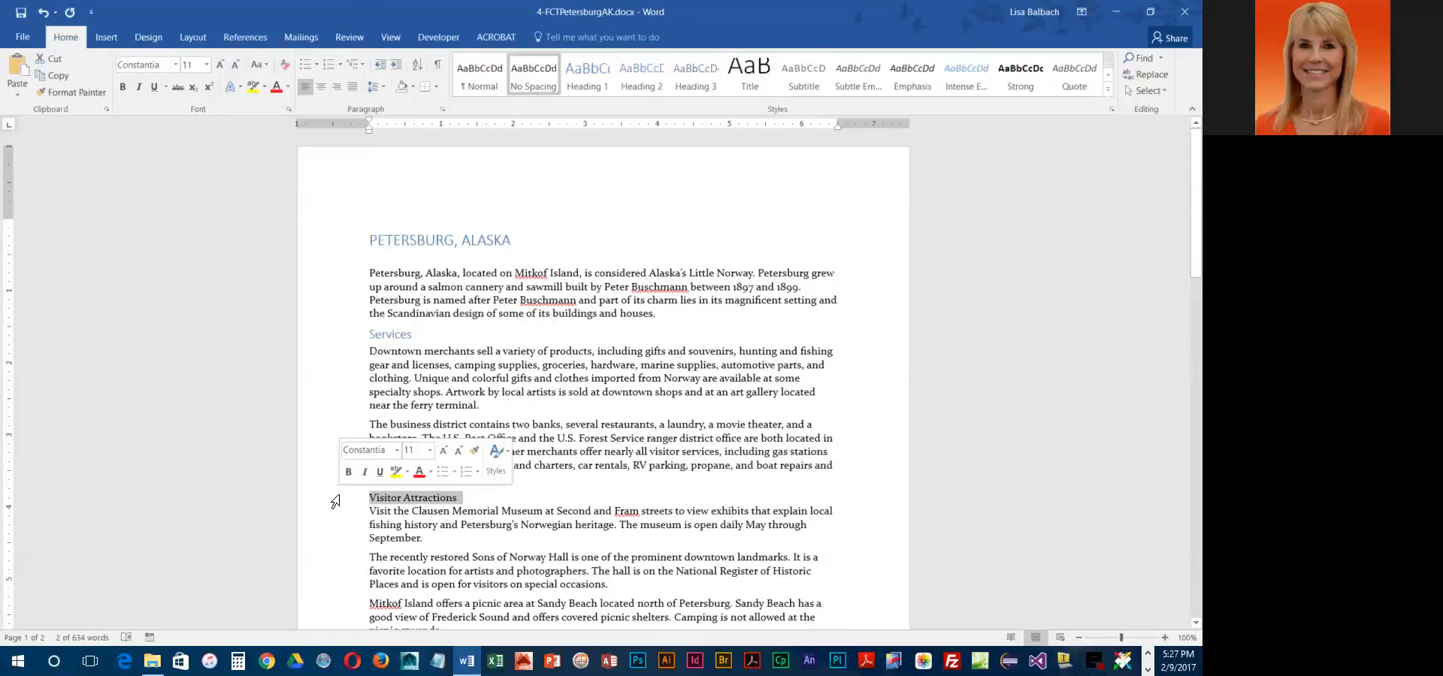
pyautogui.hotkey('ctrl', 'alt', '2')
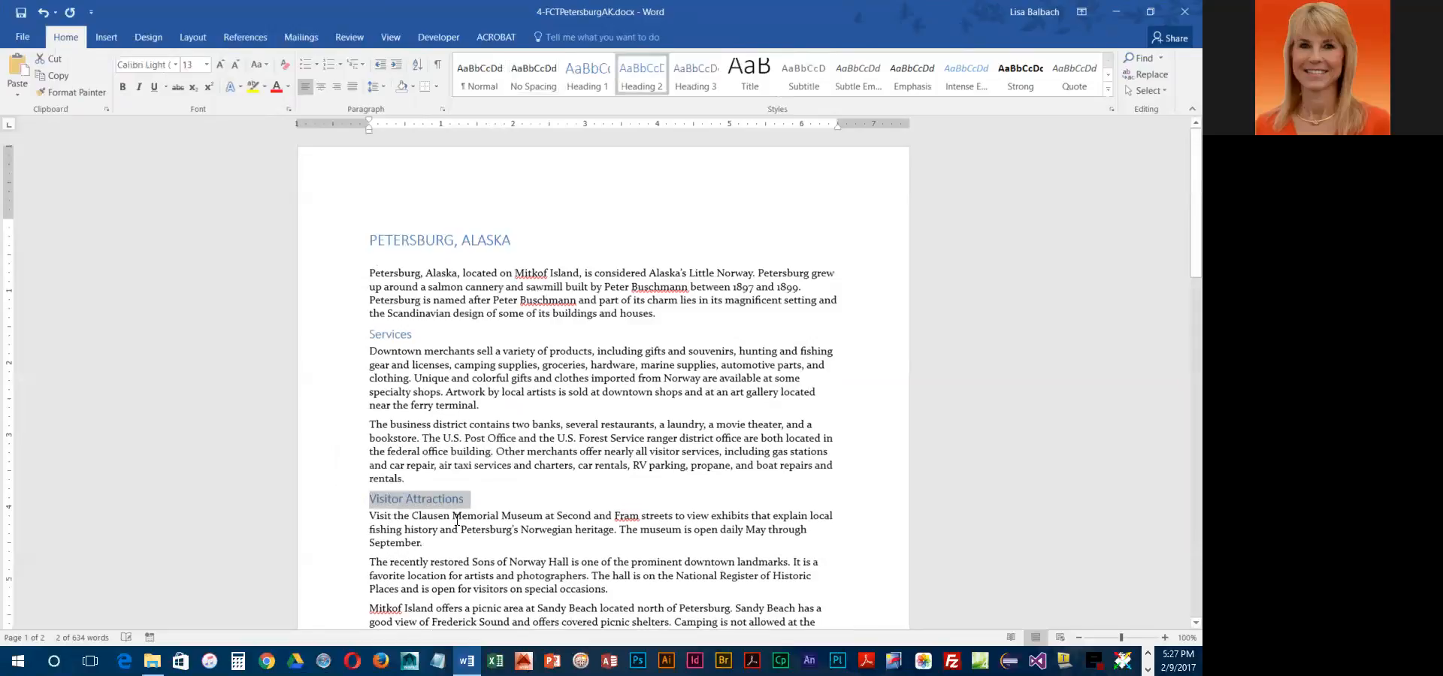
# Apply the Heading 2 style to the Walking Tours and Accommodations headings.
pyautogui.scroll(-4, 432, 524)
pyautogui.scroll(-1, 431, 523)
pyautogui.click(346, 517)
pyautogui.hotkey('ctrl', 'alt', '2')
pyautogui.scroll(-3, 354, 560)
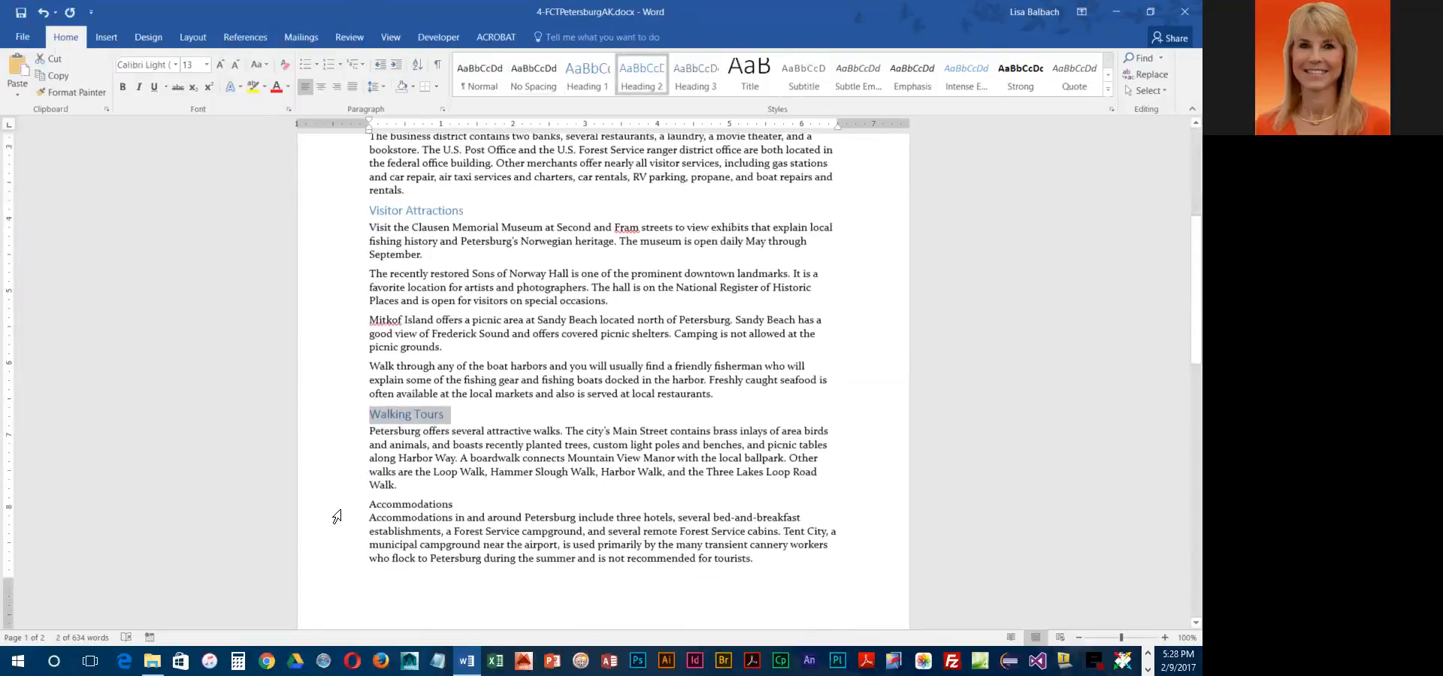
pyautogui.click(340, 510)
pyautogui.hotkey('ctrl', 'alt', '2')
# Apply the Heading 2 style to the Transportation and Guided Activities headings on the second page.
pyautogui.scroll(-10, 348, 524)
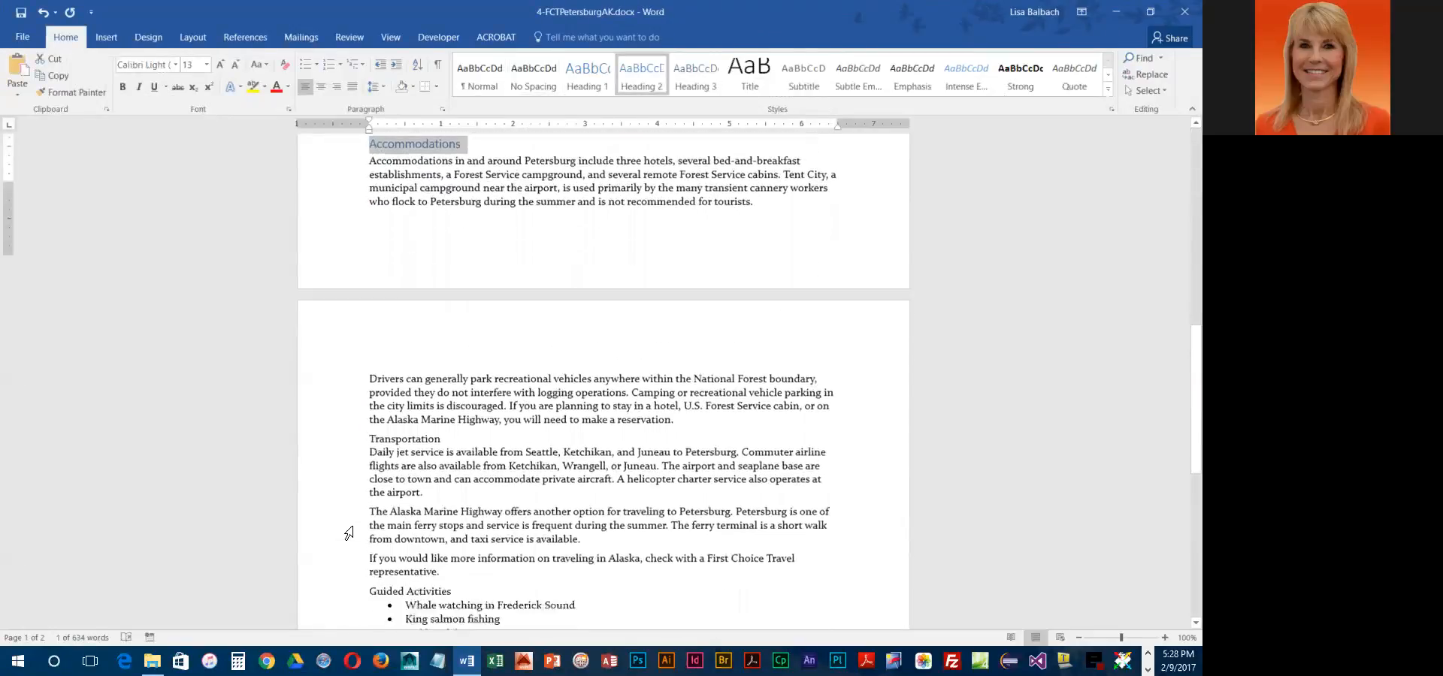
pyautogui.click(343, 408)
pyautogui.hotkey('ctrl', 'alt', '2')
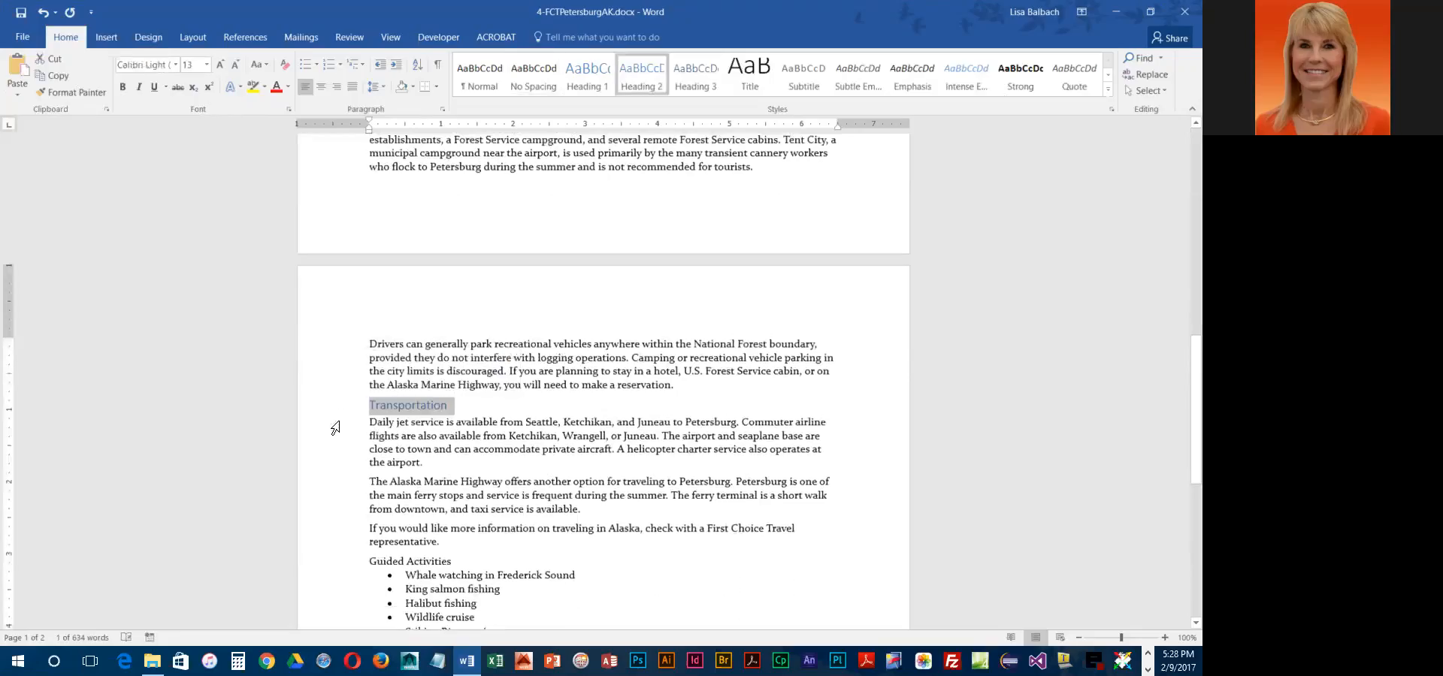
pyautogui.scroll(-3, 336, 493)
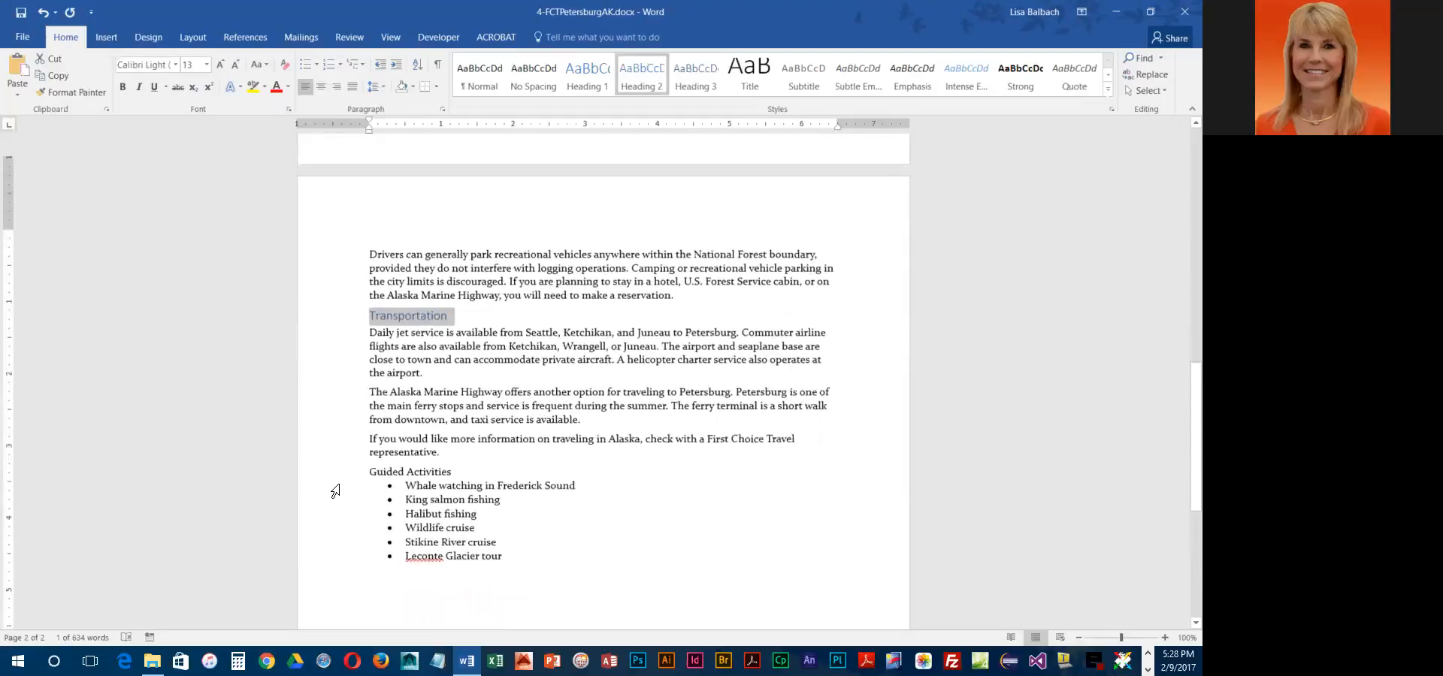
pyautogui.click(338, 462)
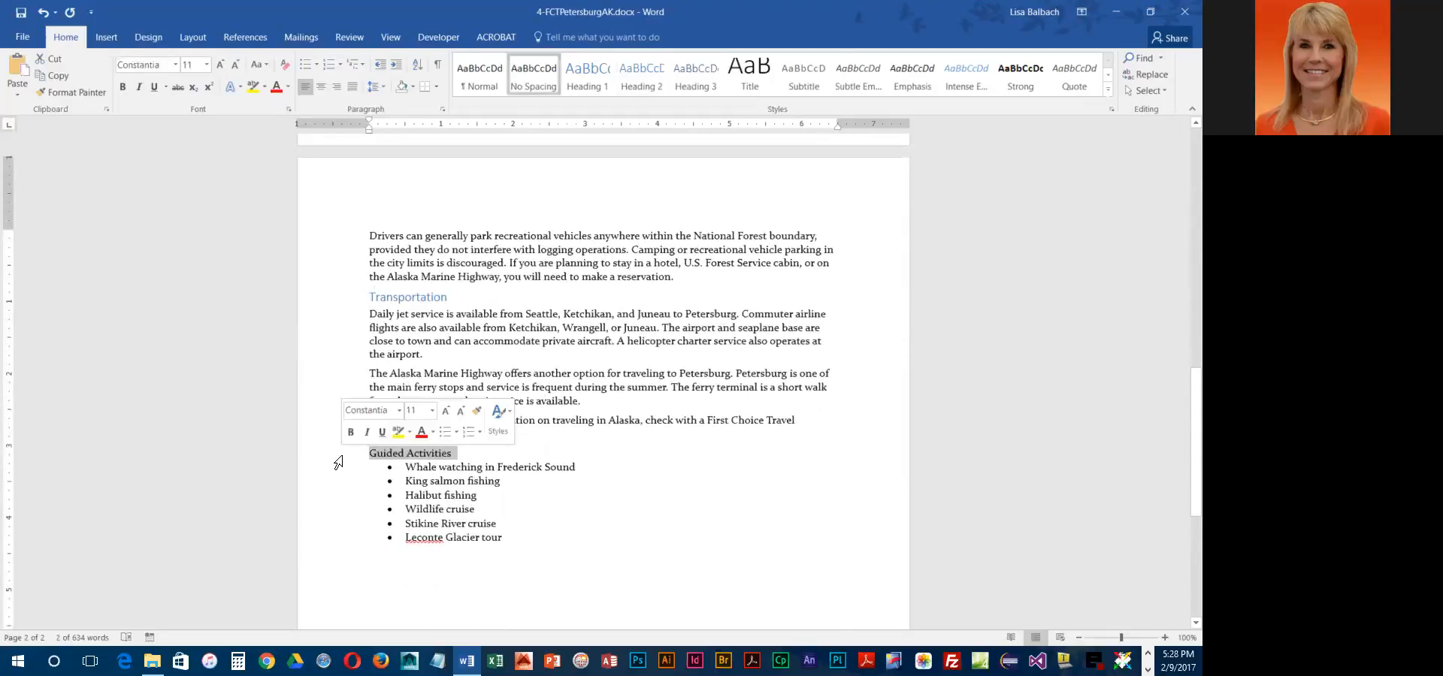
pyautogui.hotkey('ctrl', 'alt', '2')
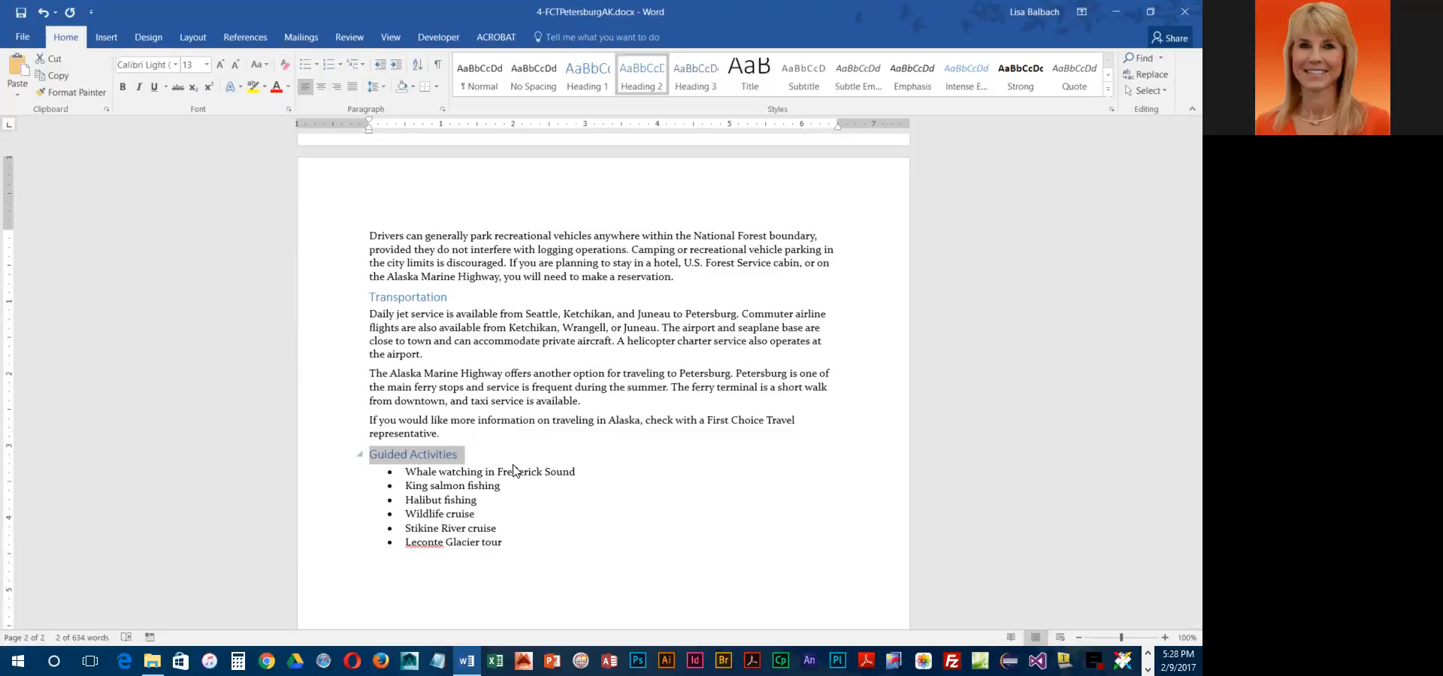
# Insert a continuous section break before the first body paragraph below the title, and show the formatting marks.
pyautogui.hotkey('ctrl', 'Home')
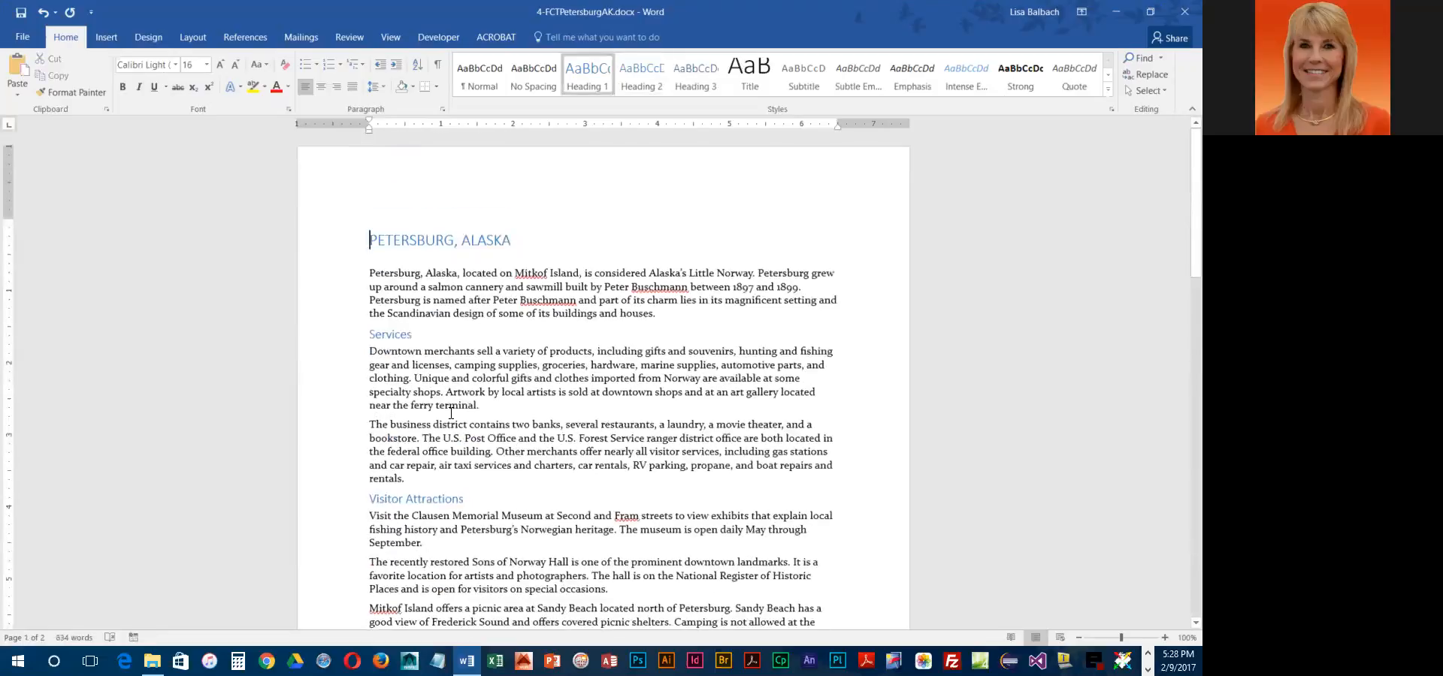
pyautogui.click(367, 274)
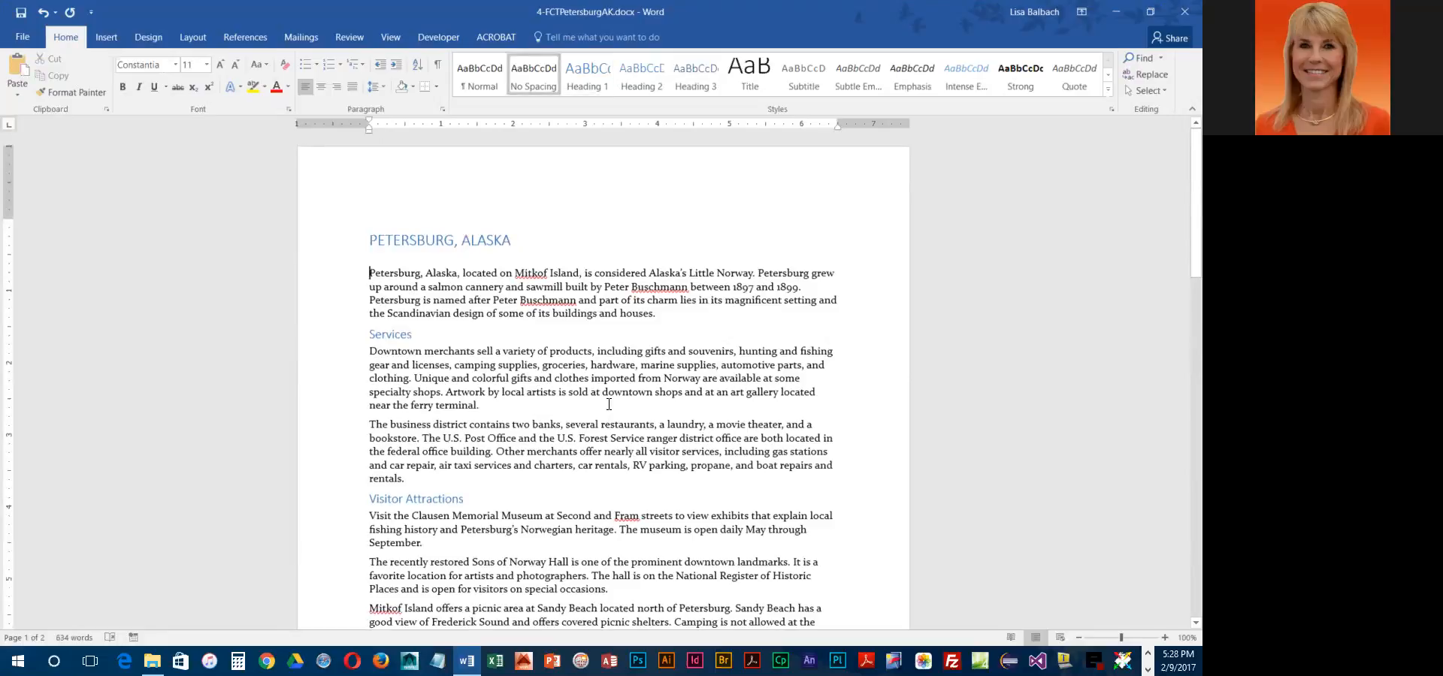
pyautogui.click(204, 39)
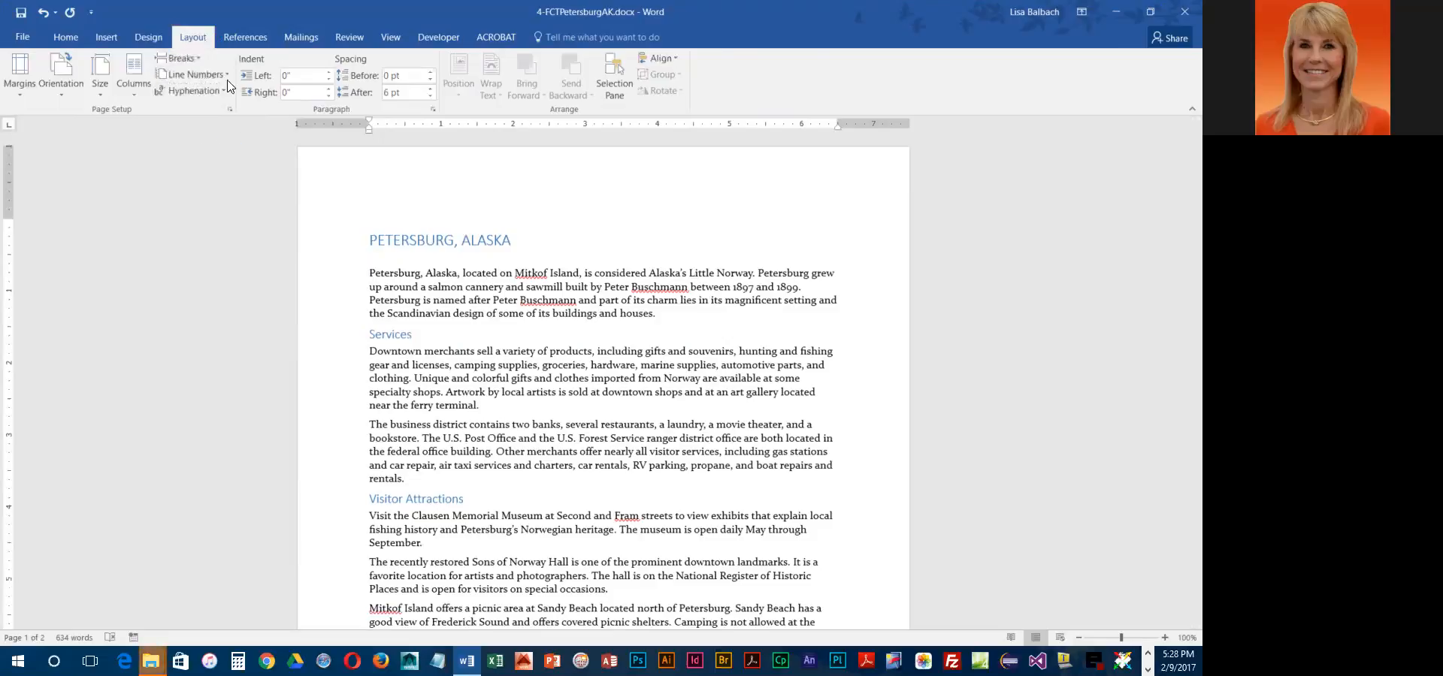
pyautogui.click(197, 59)
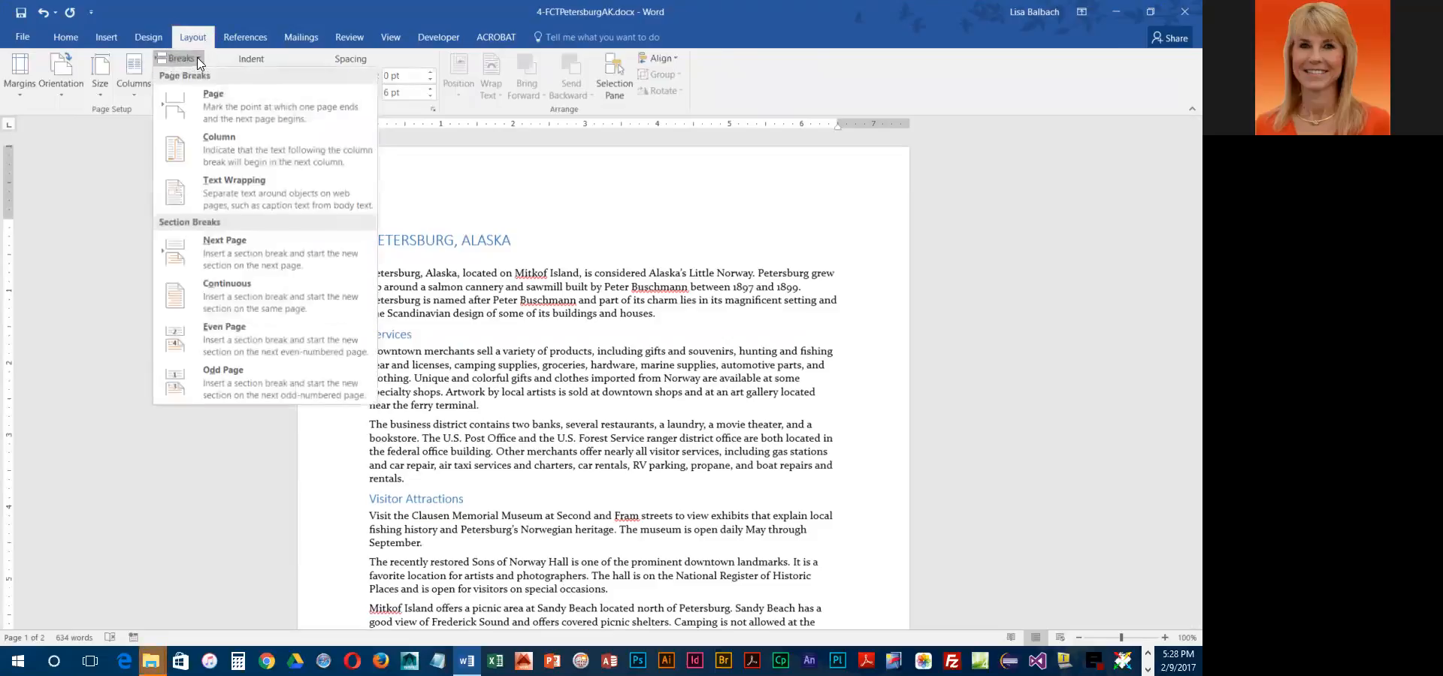
pyautogui.click(266, 300)
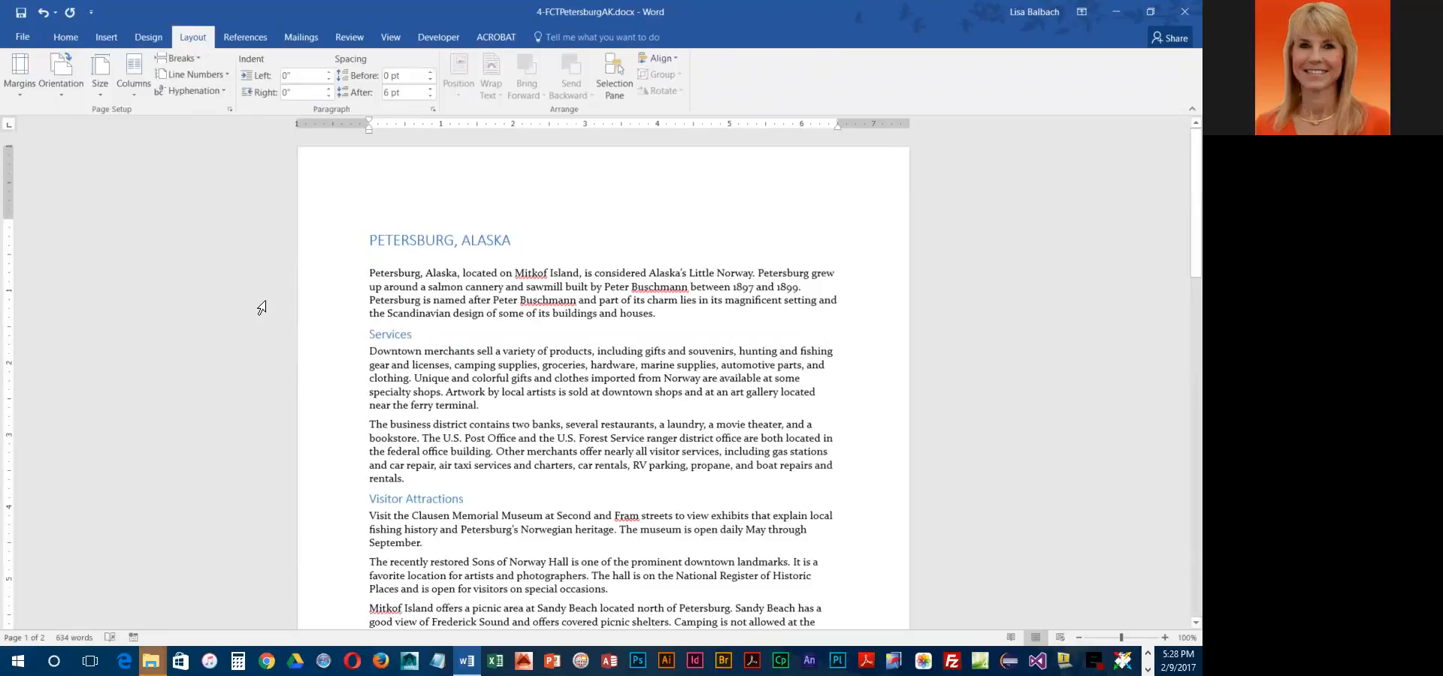
pyautogui.click(67, 38)
pyautogui.click(438, 65)
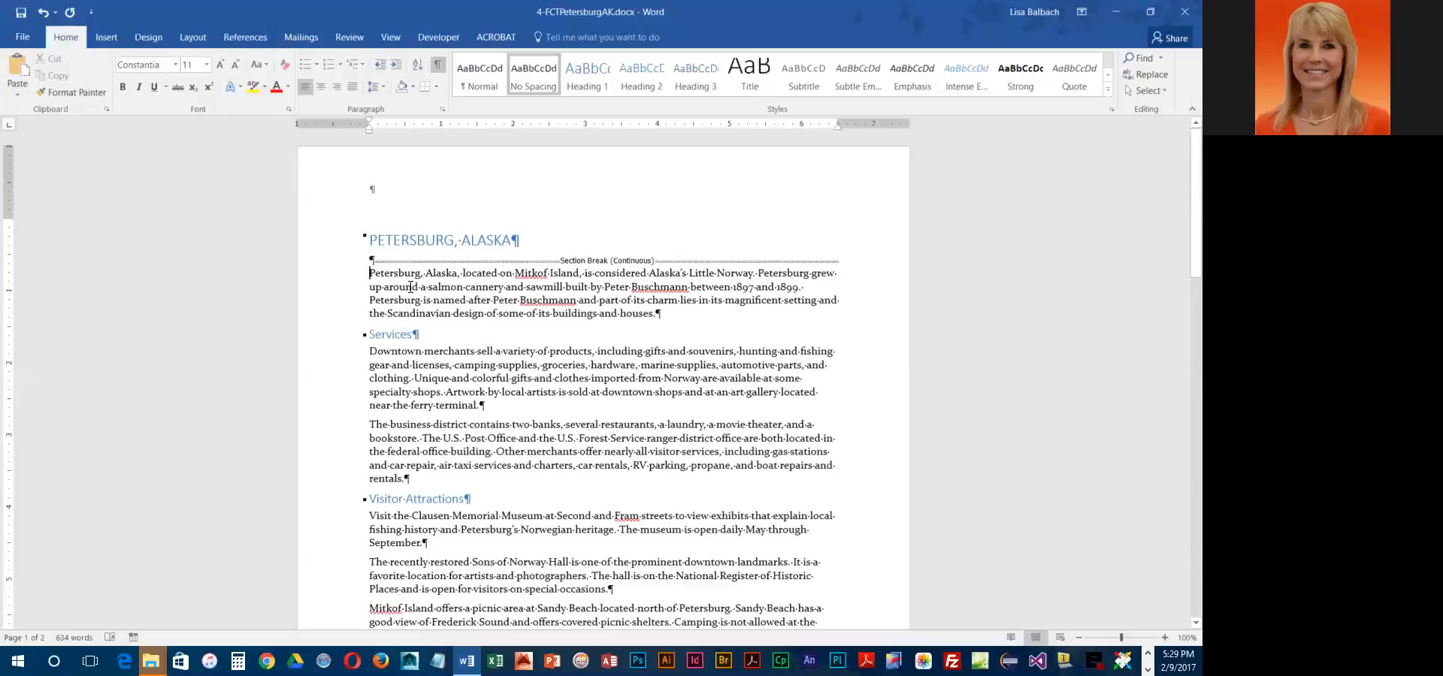
# Lay out the body text below the section break in three columns.
pyautogui.click(193, 38)
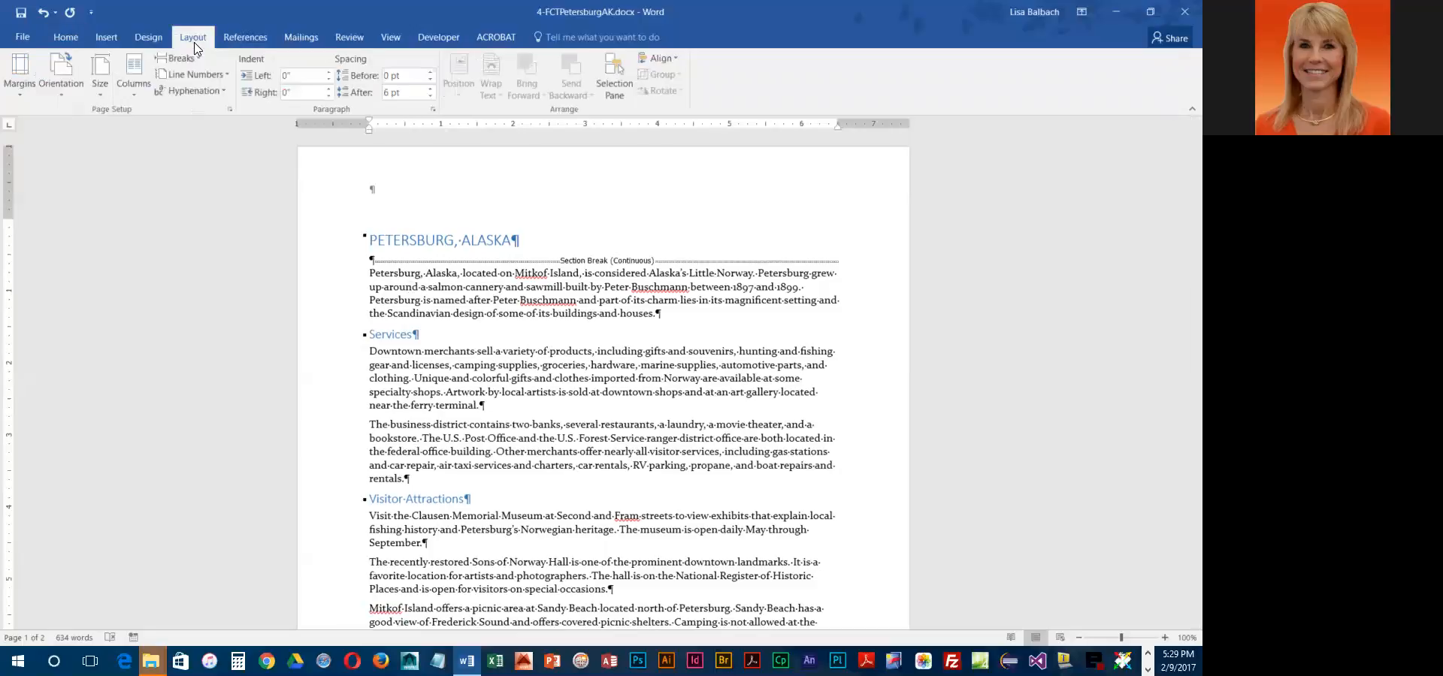
pyautogui.click(132, 101)
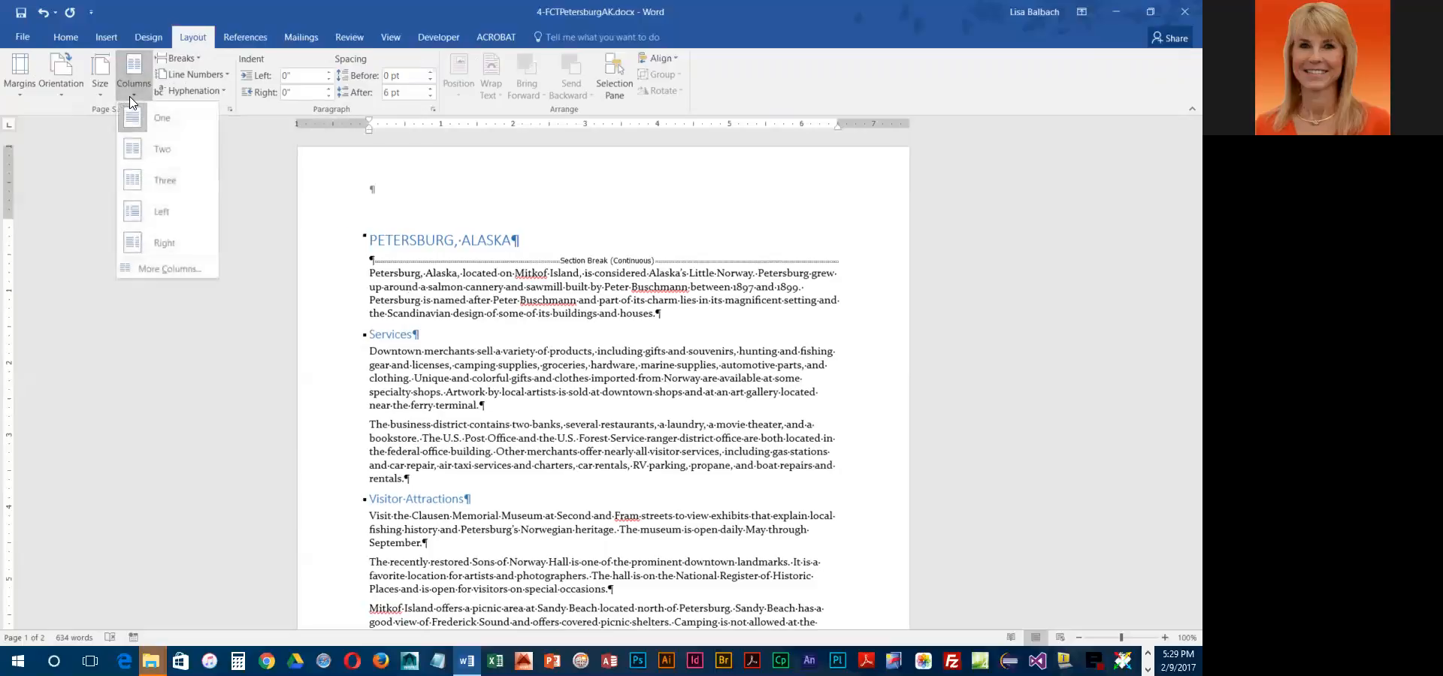
pyautogui.click(165, 181)
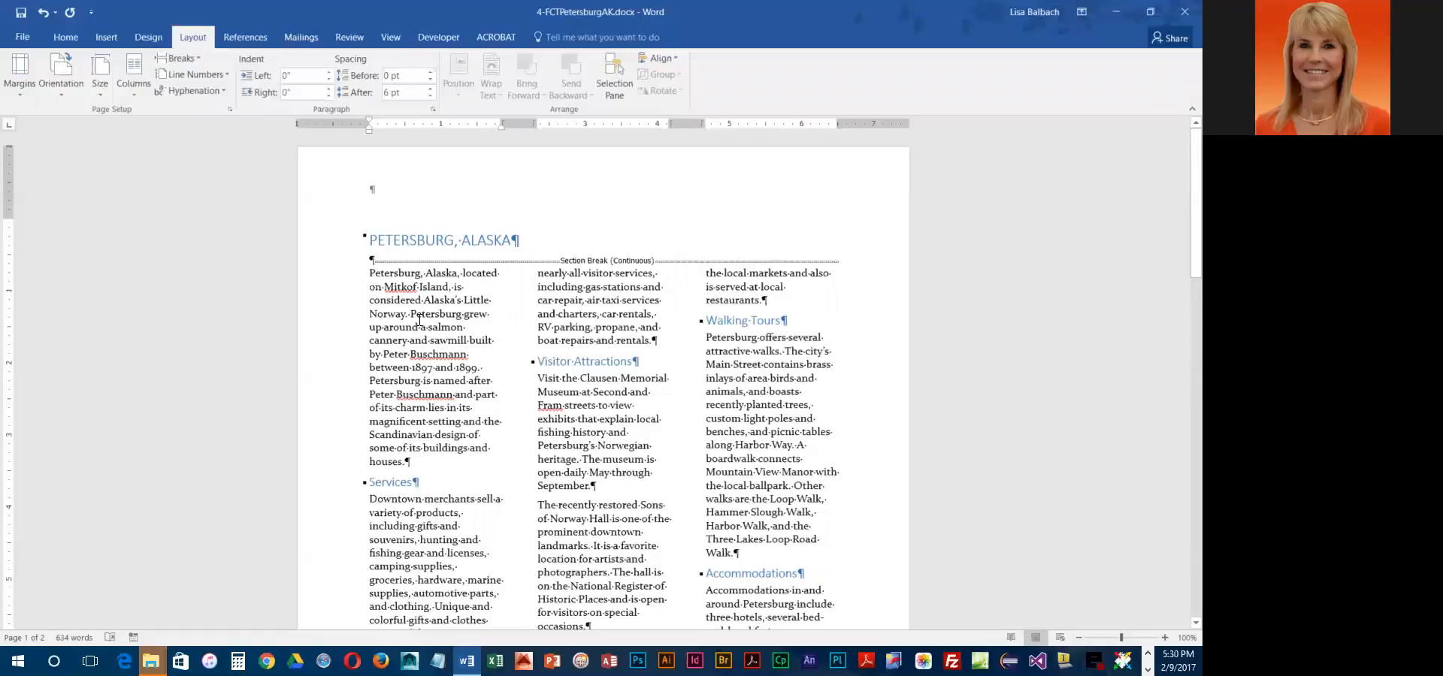
# Lay out the section below the title in two equal-width columns with 0.7" spacing and a line between them.
pyautogui.click(140, 88)
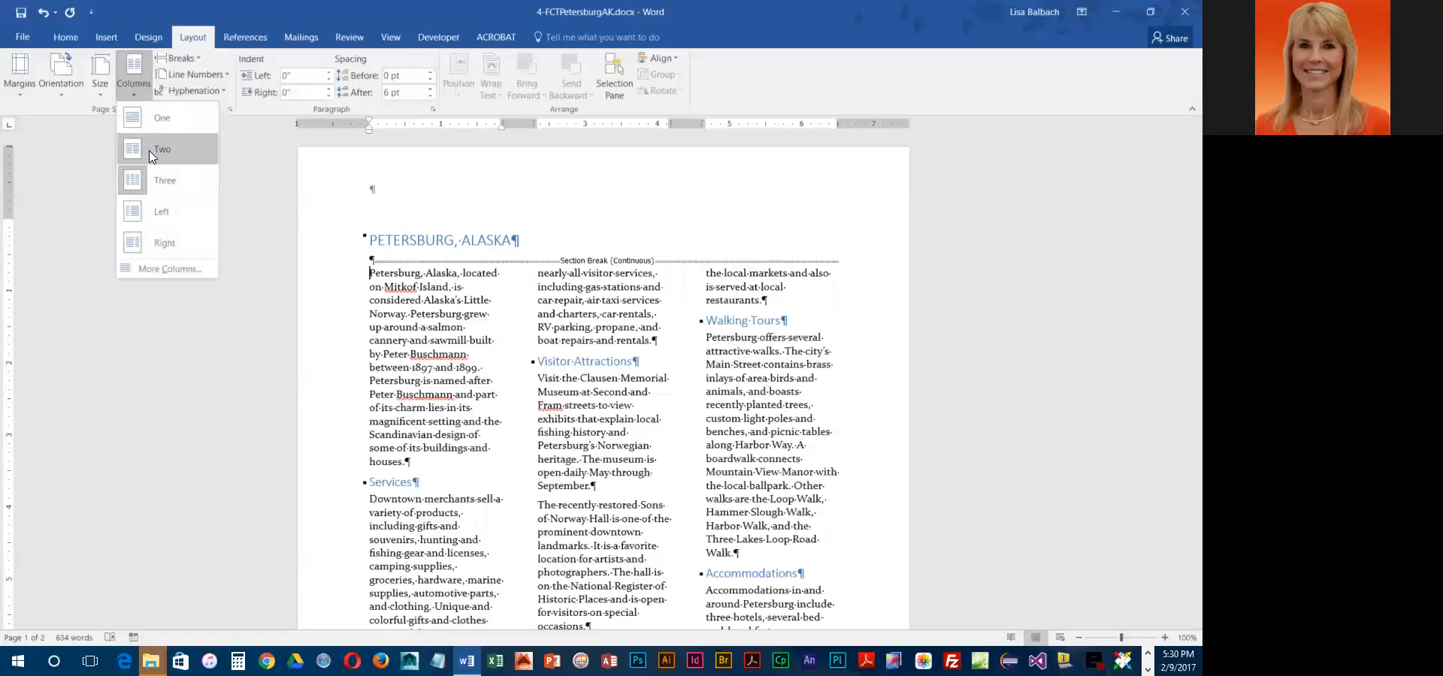
pyautogui.click(149, 150)
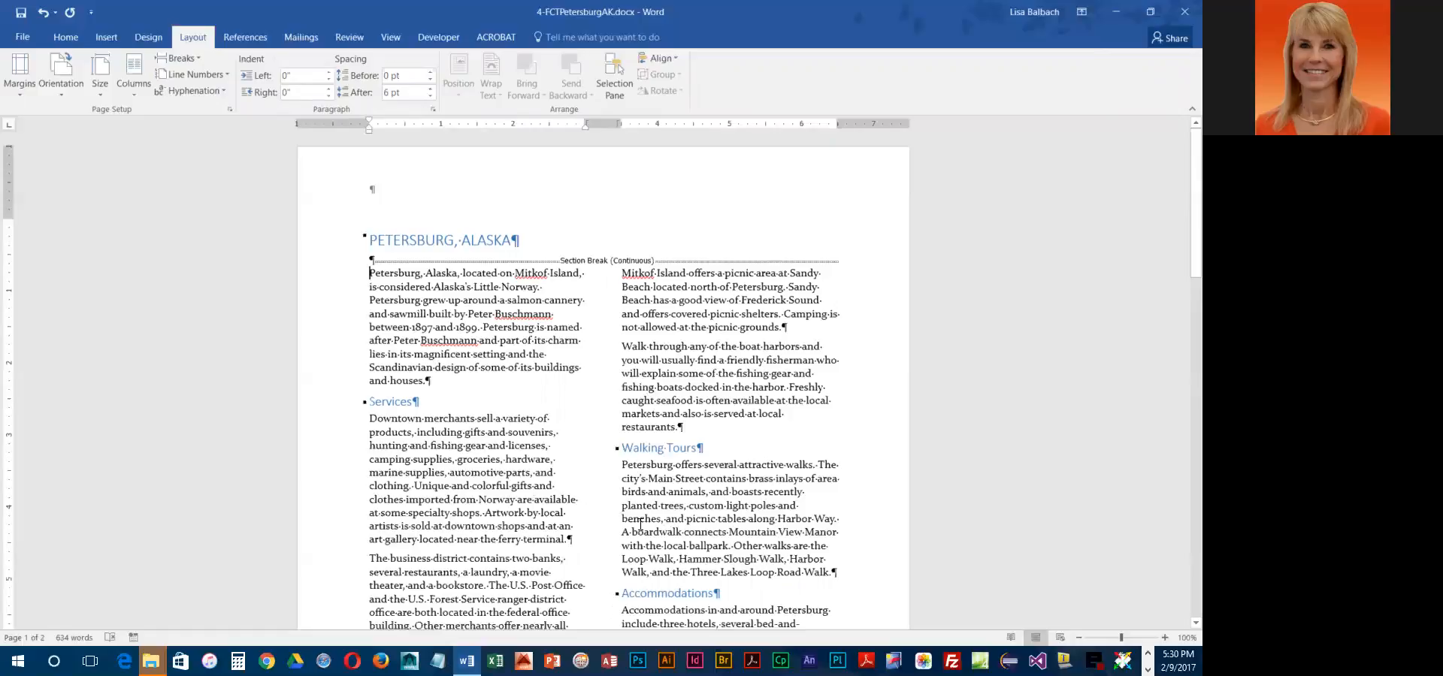
pyautogui.click(134, 83)
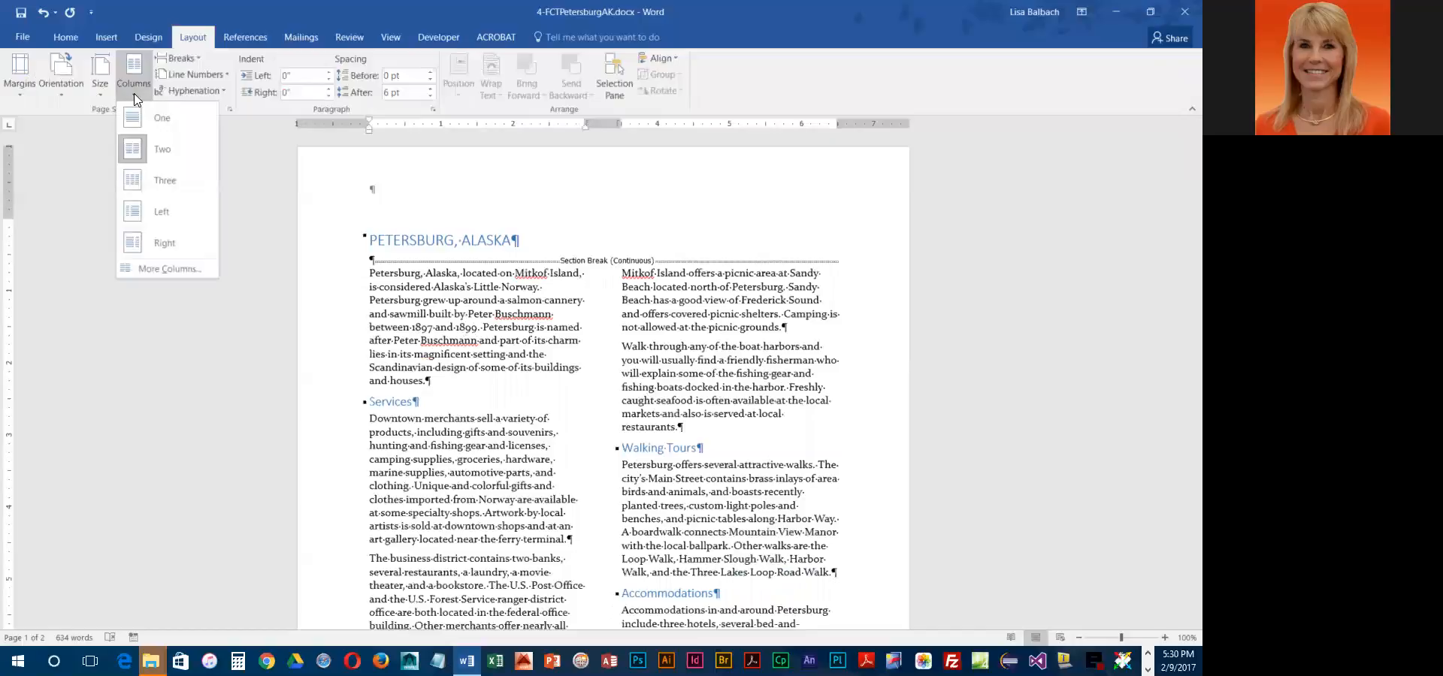
pyautogui.click(180, 268)
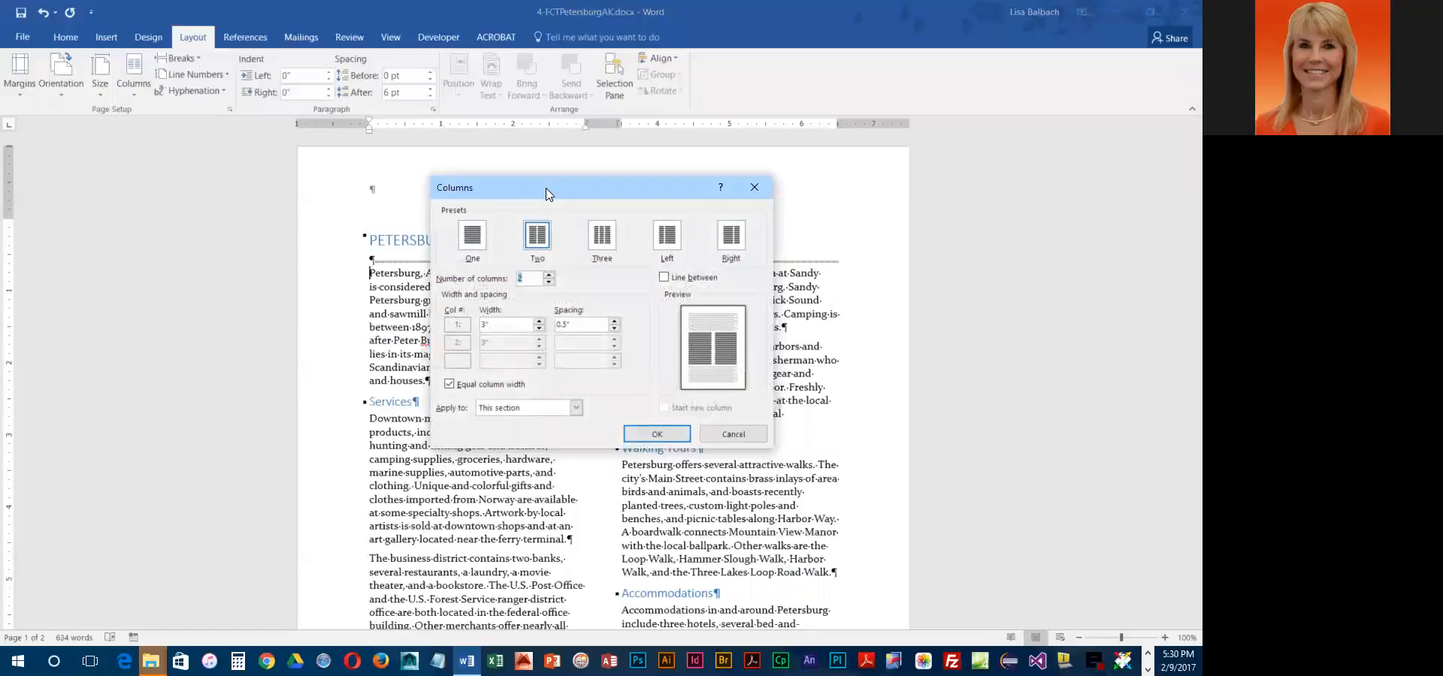
pyautogui.moveTo(546, 188); pyautogui.dragTo(838, 145)
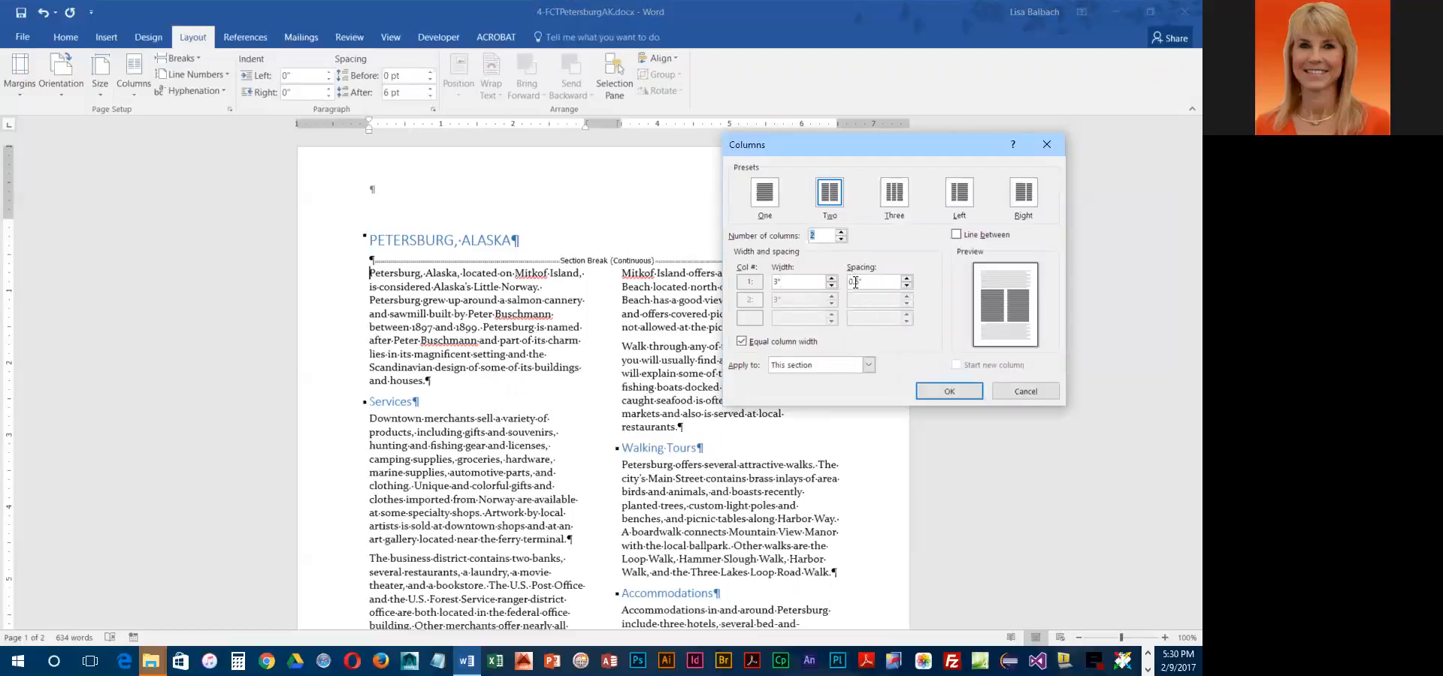
pyautogui.click(907, 278)
pyautogui.click(907, 278)
pyautogui.click(740, 341)
pyautogui.click(956, 235)
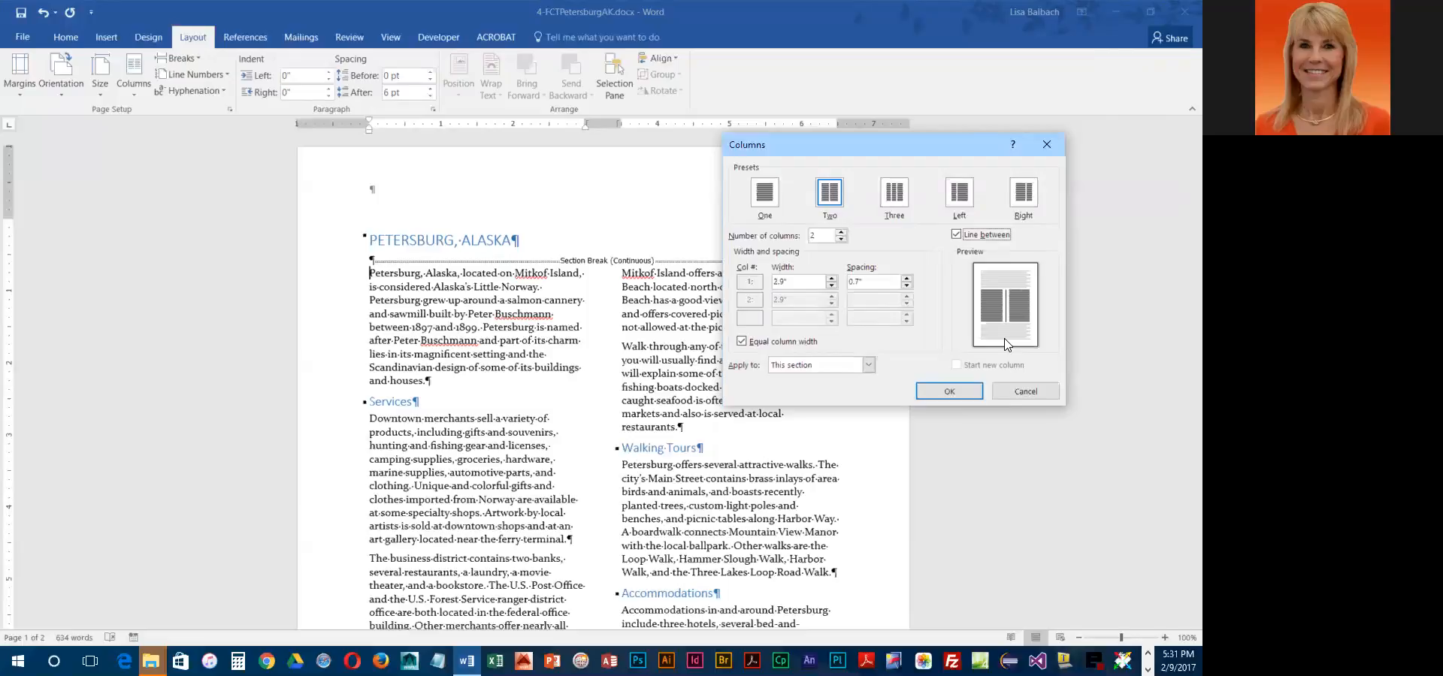
pyautogui.click(949, 392)
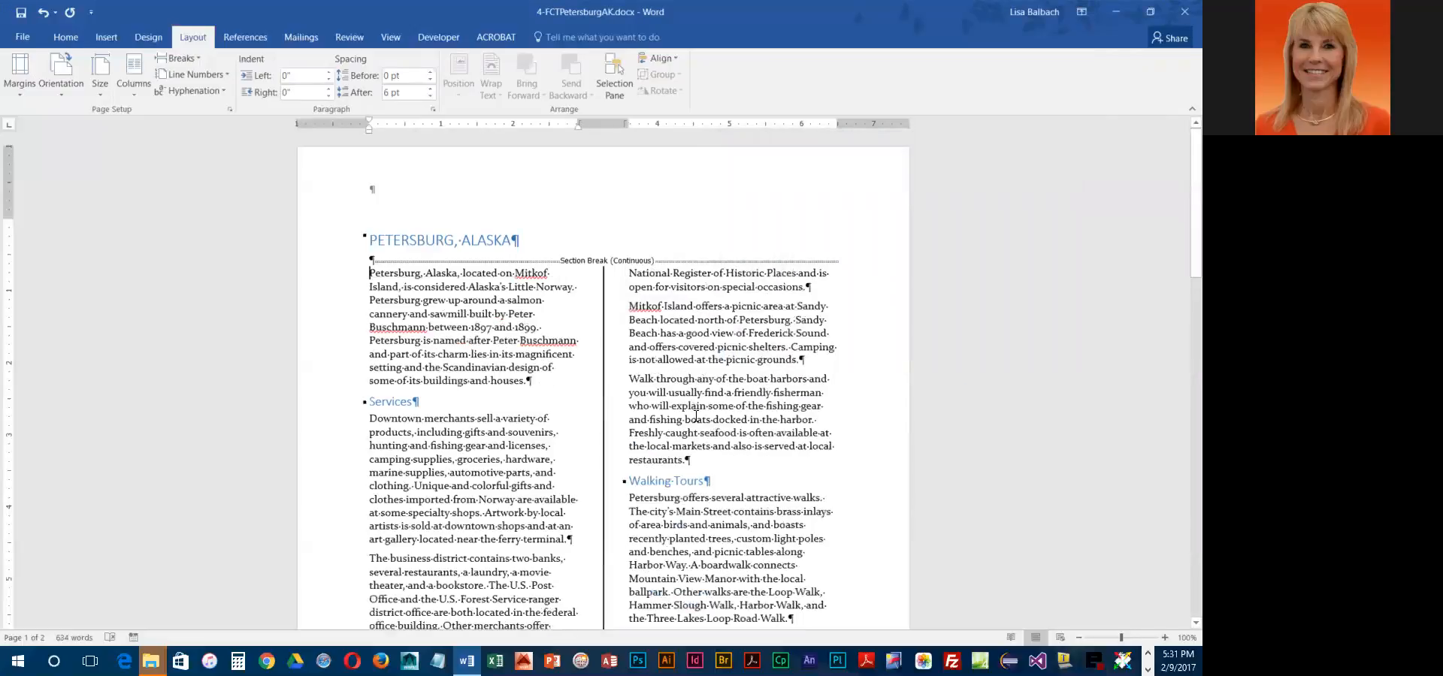
# Insert a page number at the bottom of the page in the Plain Number 1 style, and return to the document body.
pyautogui.scroll(-11, 696, 417)
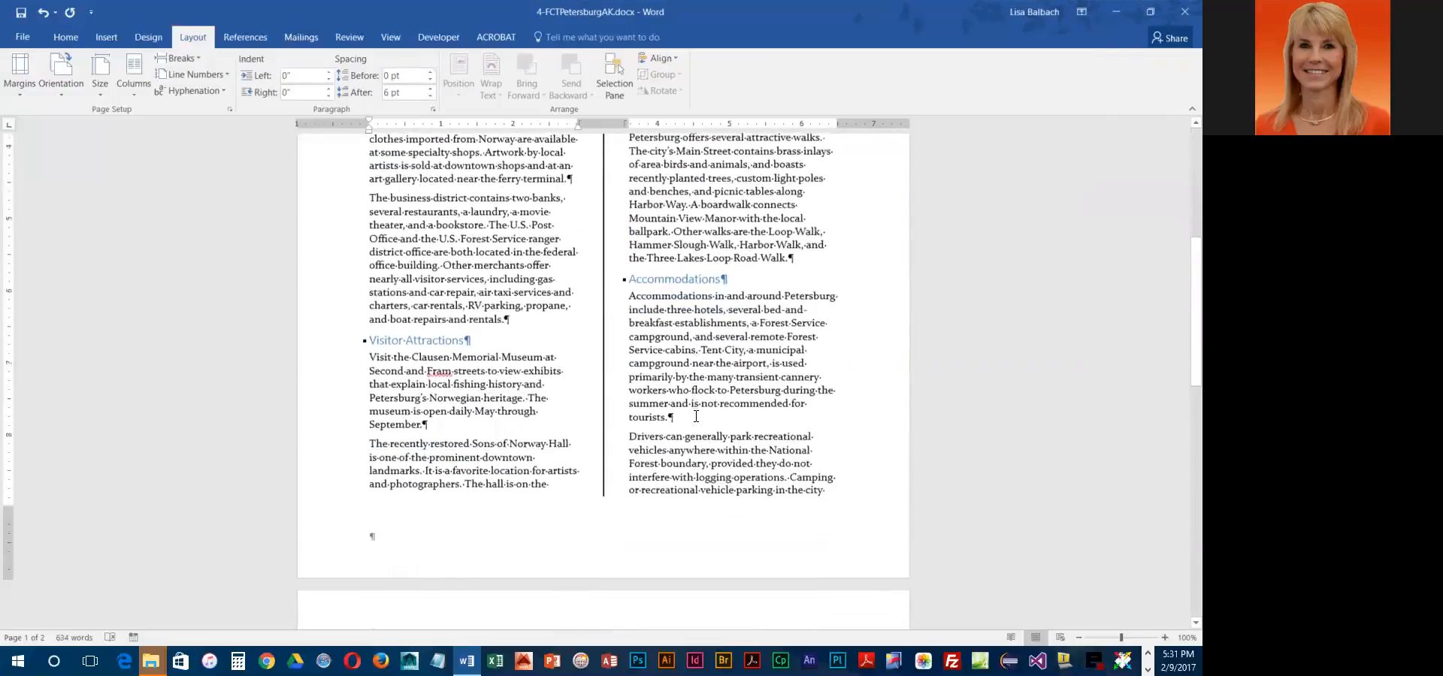
pyautogui.scroll(-8, 695, 416)
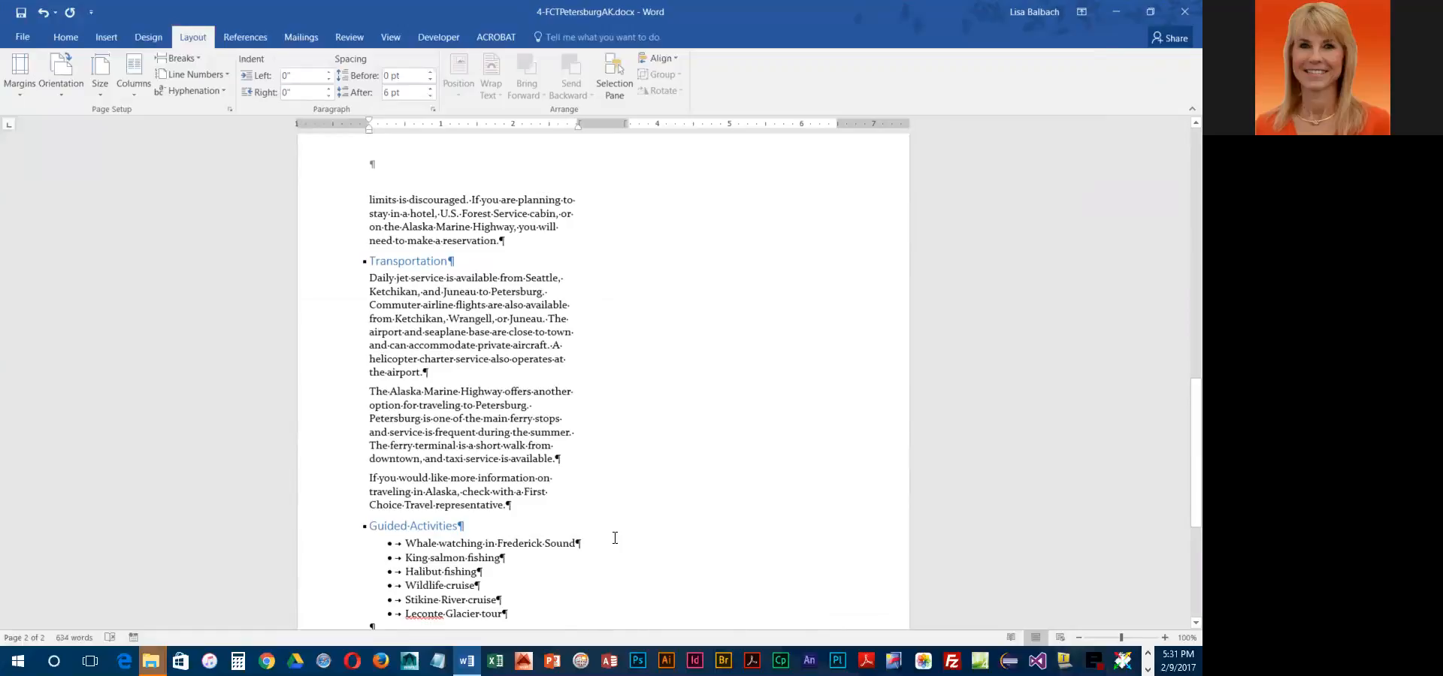
pyautogui.scroll(4, 614, 538)
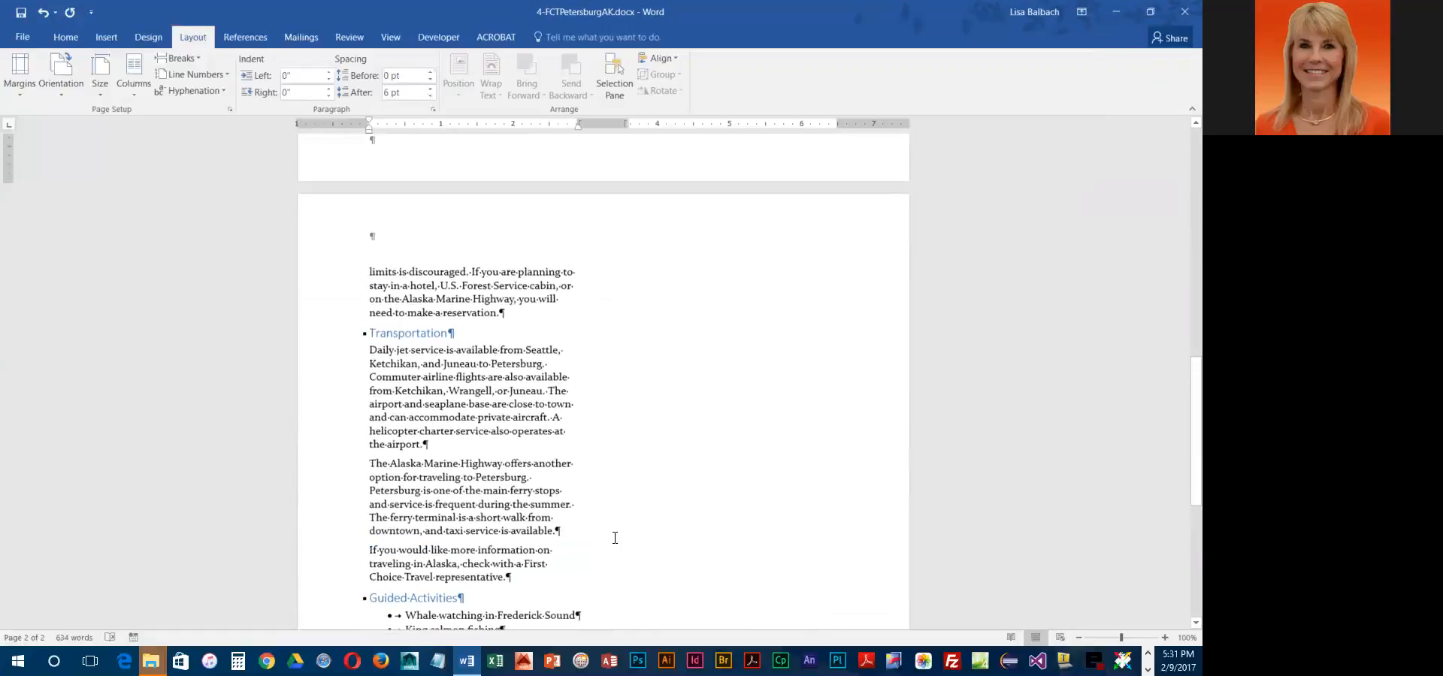
pyautogui.scroll(12, 615, 538)
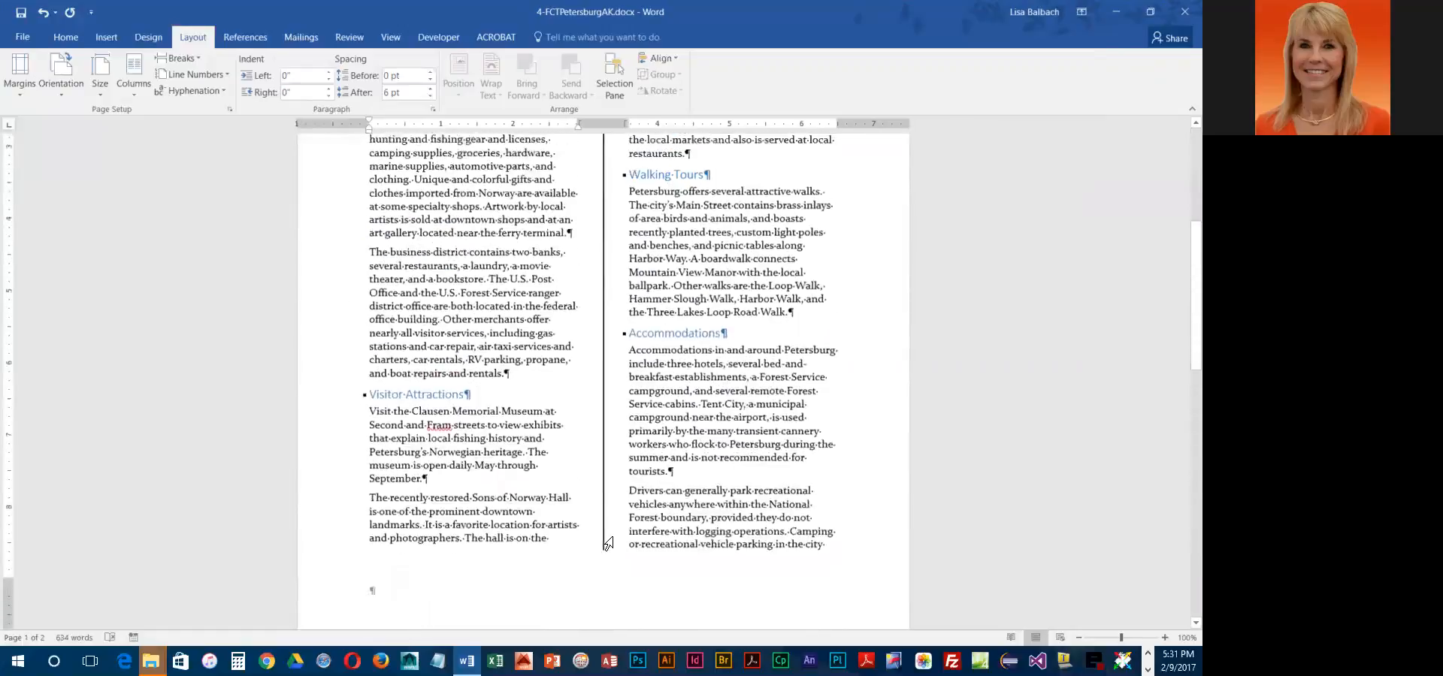
pyautogui.scroll(1, 397, 256)
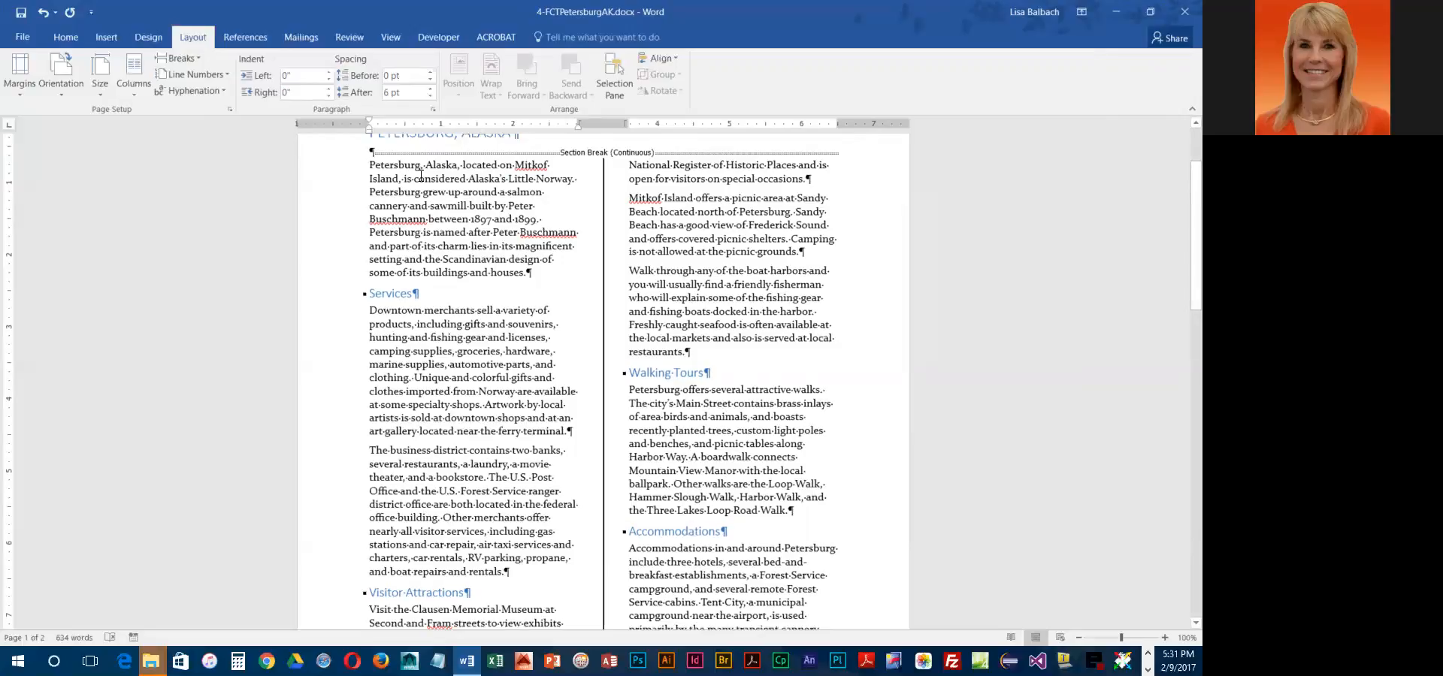
pyautogui.click(116, 35)
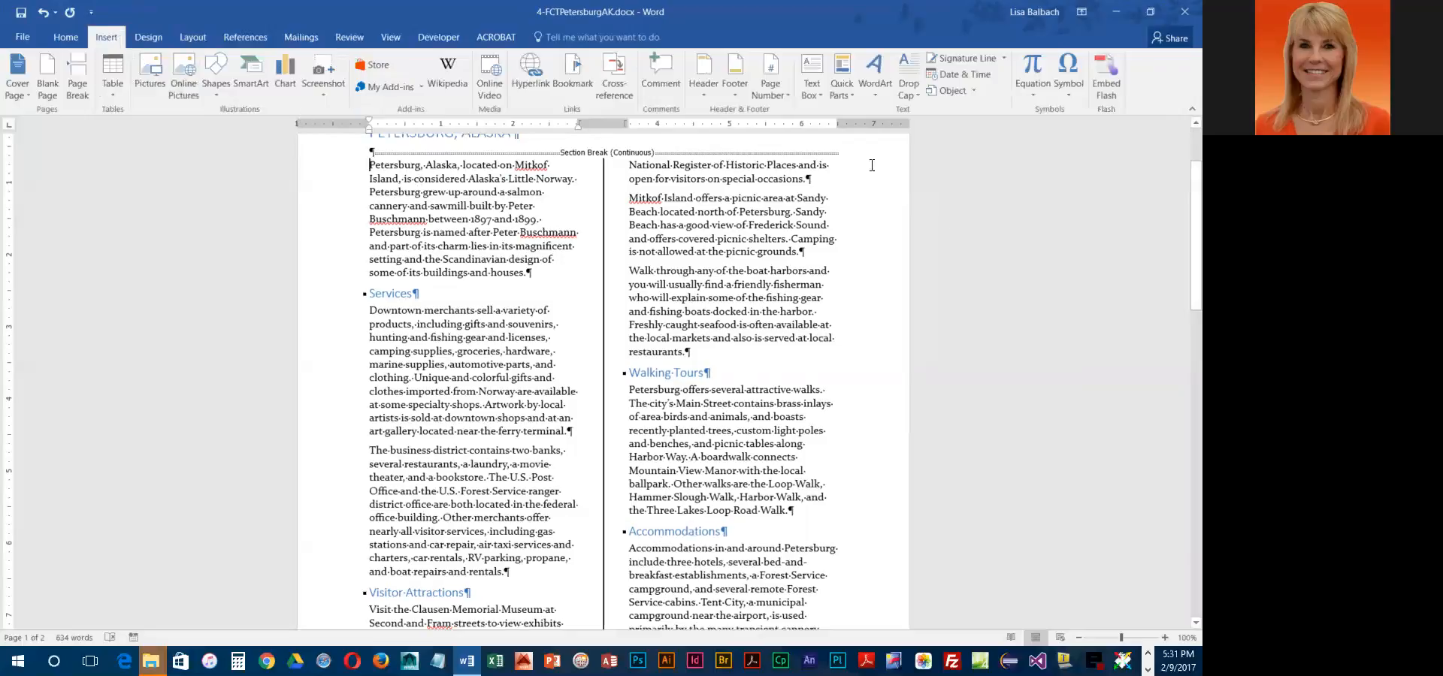
pyautogui.click(784, 97)
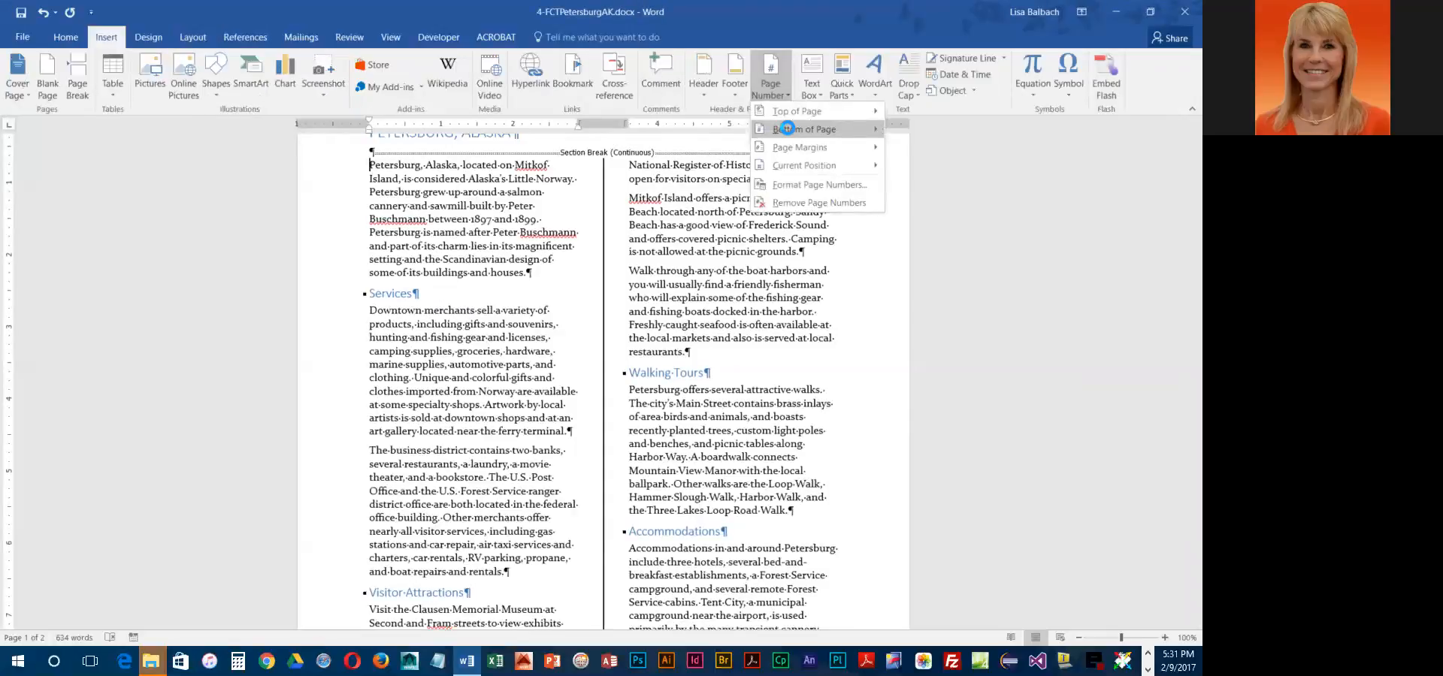
pyautogui.moveTo(852, 123)
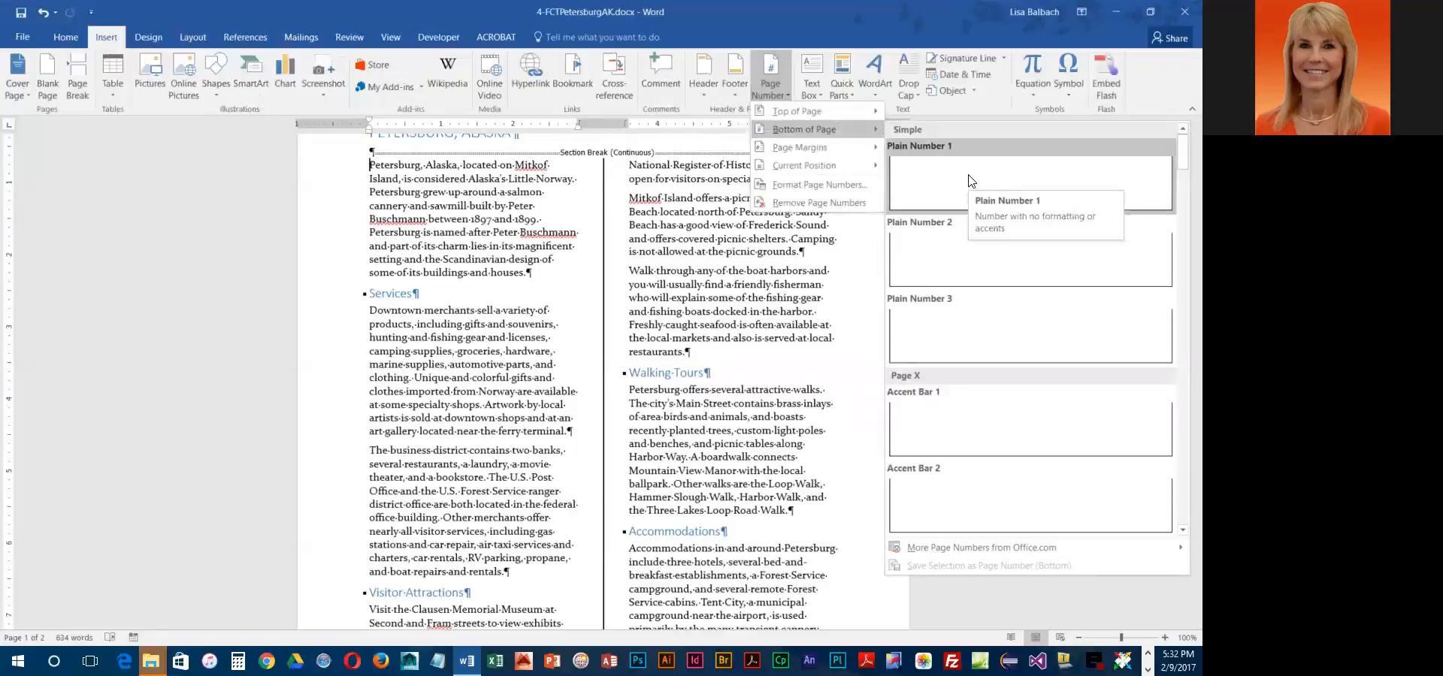
pyautogui.click(969, 180)
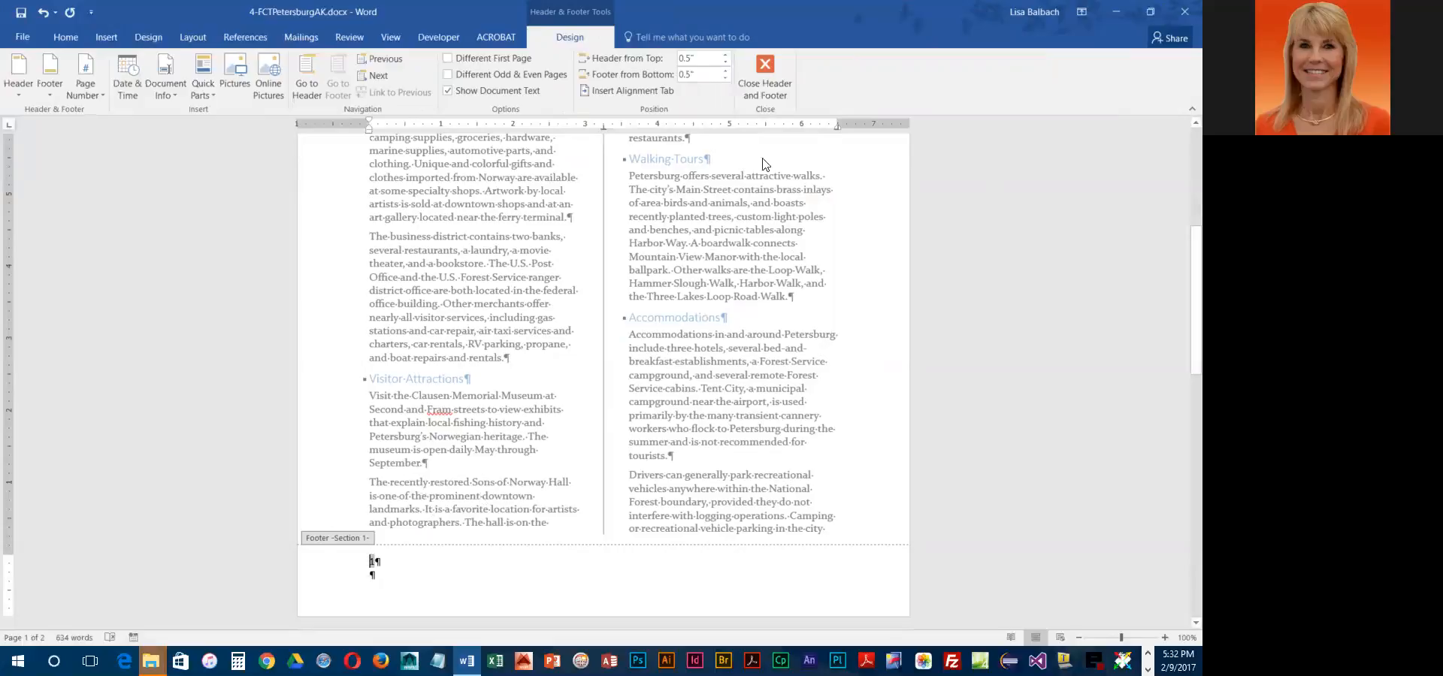
pyautogui.click(768, 75)
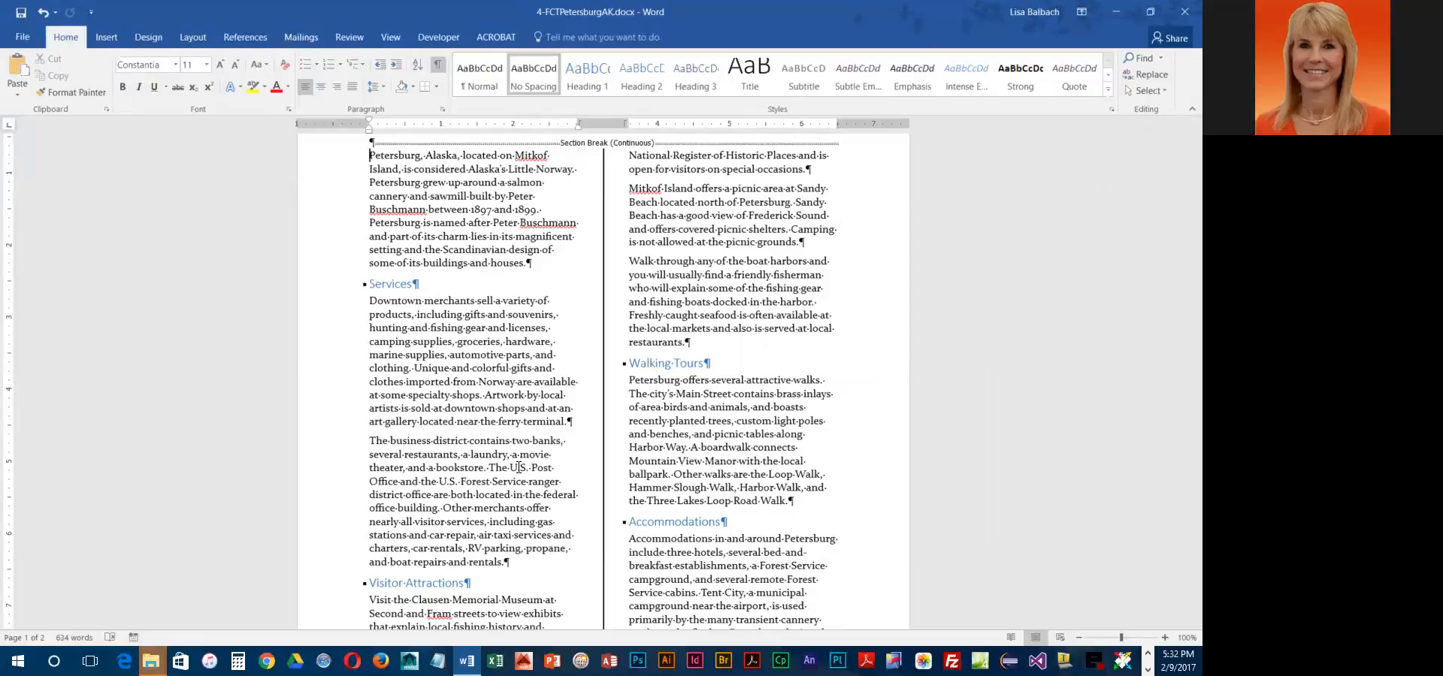
# Insert a continuous section break at the end of the document to balance the columns, and save the document.
pyautogui.hotkey('ctrl', 'End')
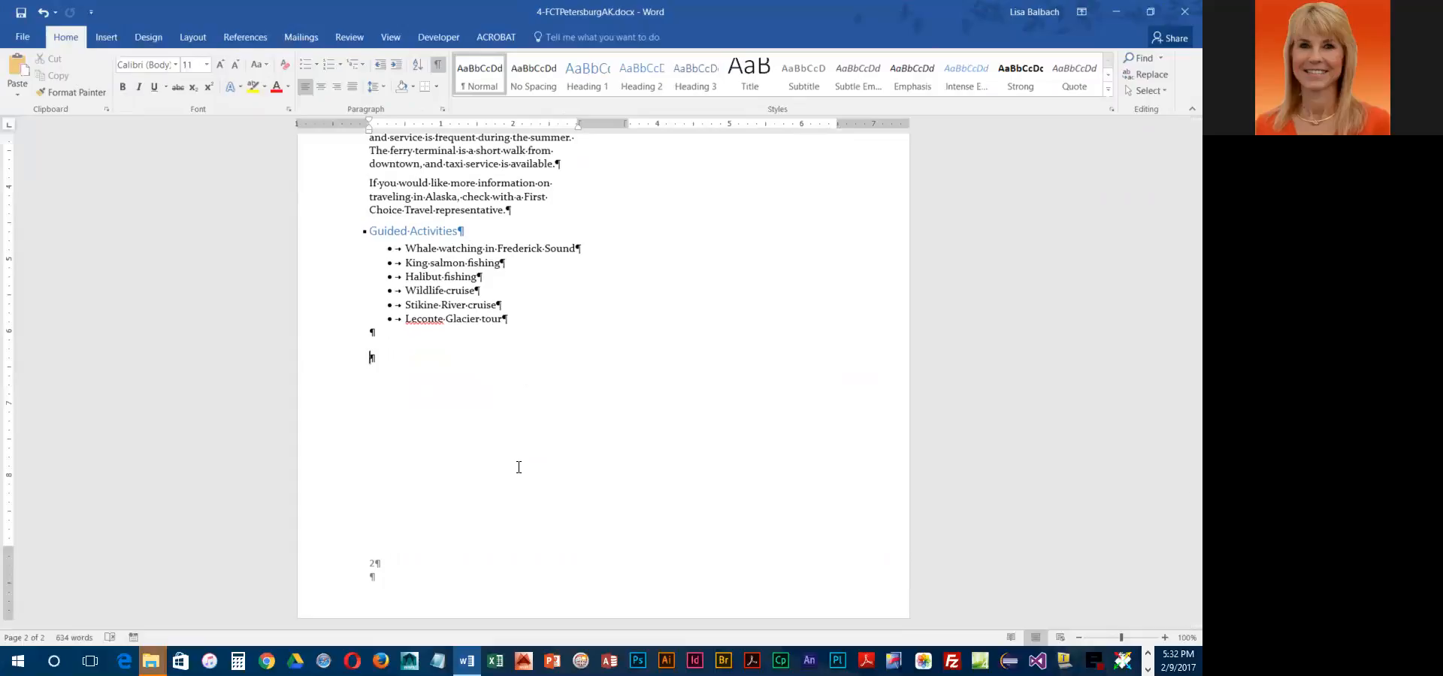
pyautogui.scroll(4, 430, 489)
pyautogui.scroll(3, 428, 491)
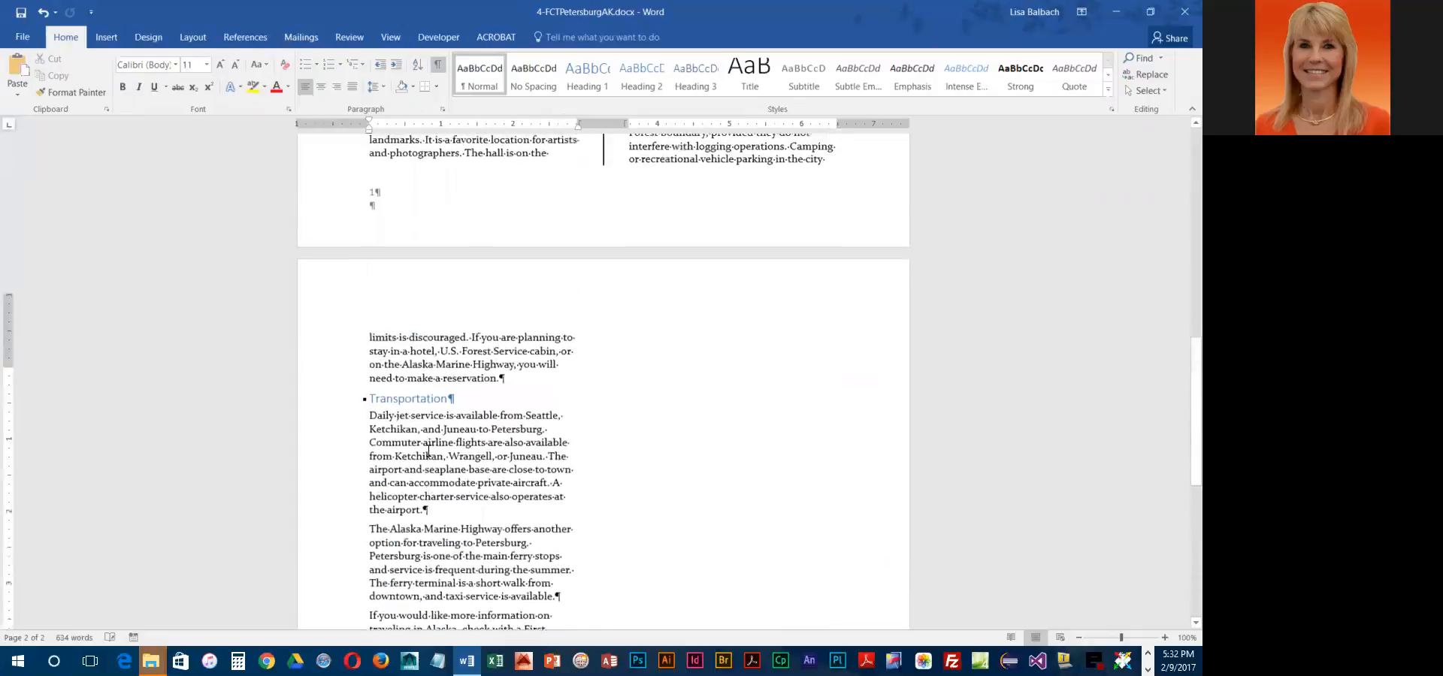
pyautogui.scroll(-5, 442, 344)
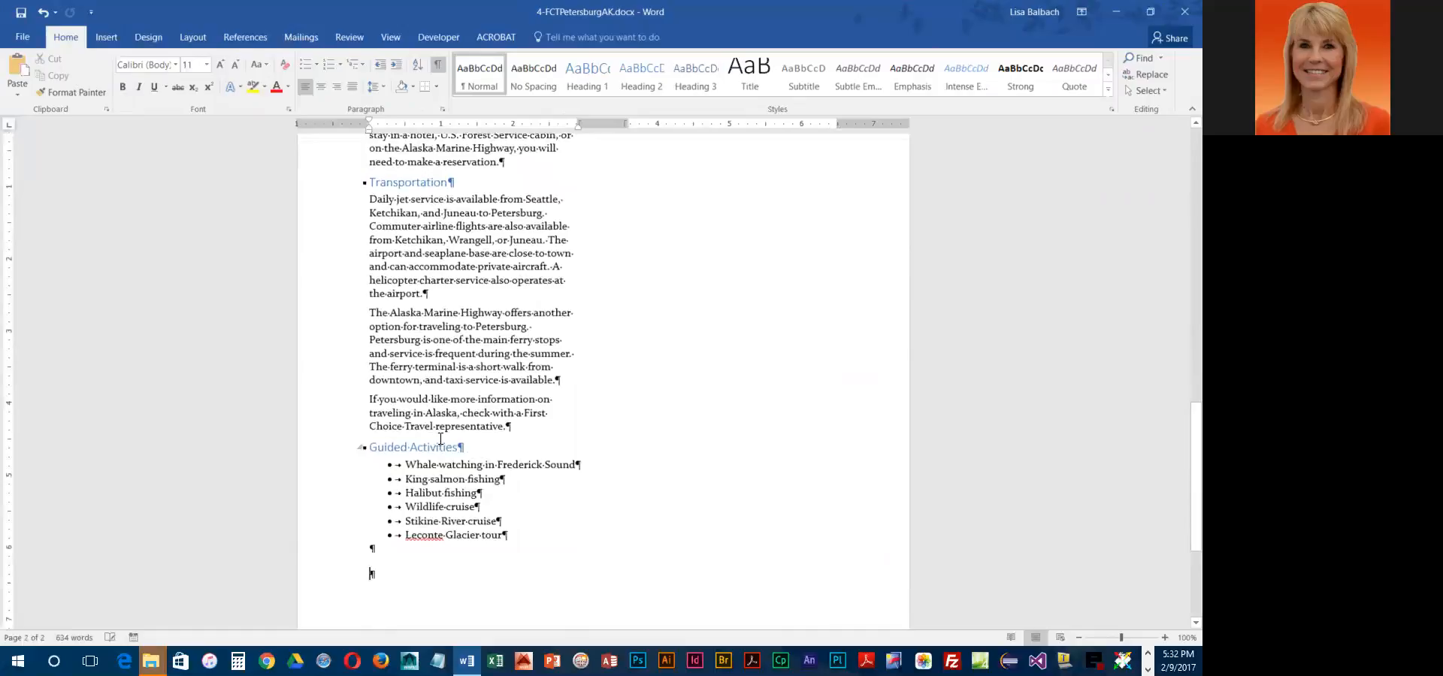
pyautogui.scroll(2, 640, 325)
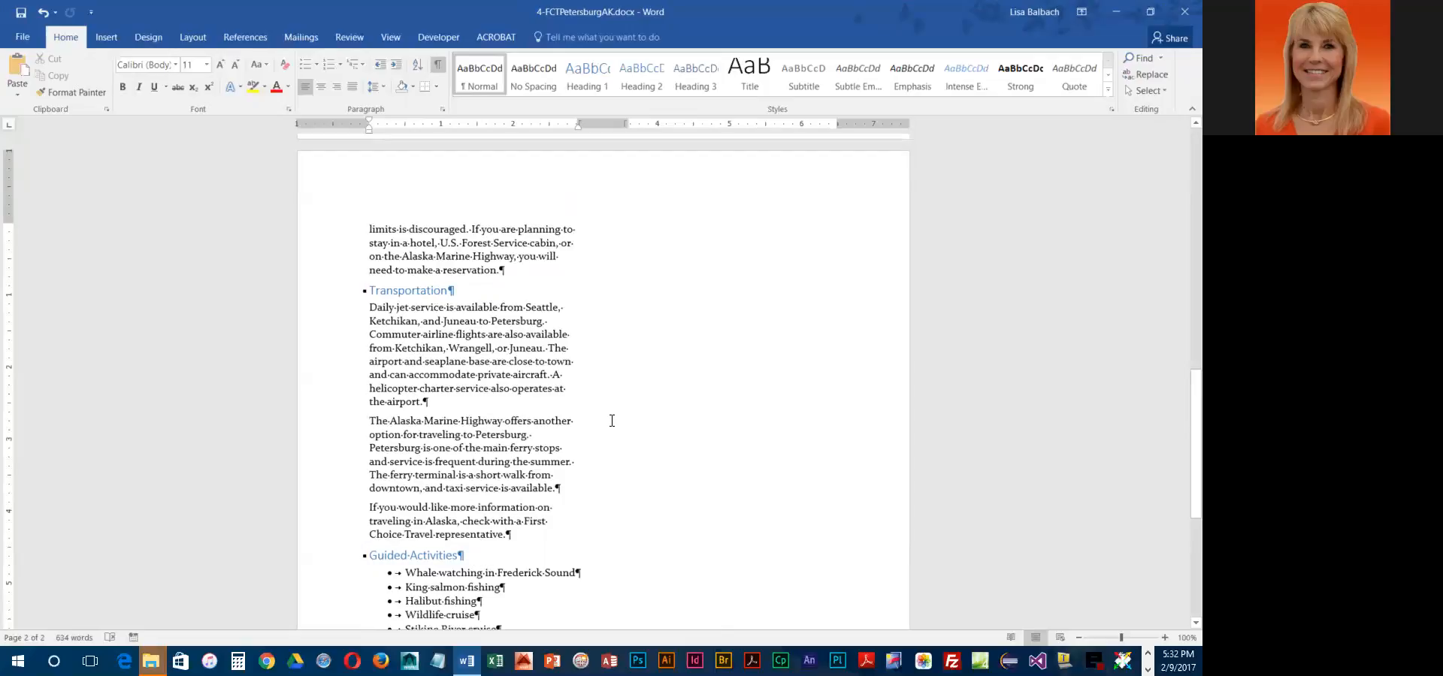
pyautogui.scroll(-2, 612, 538)
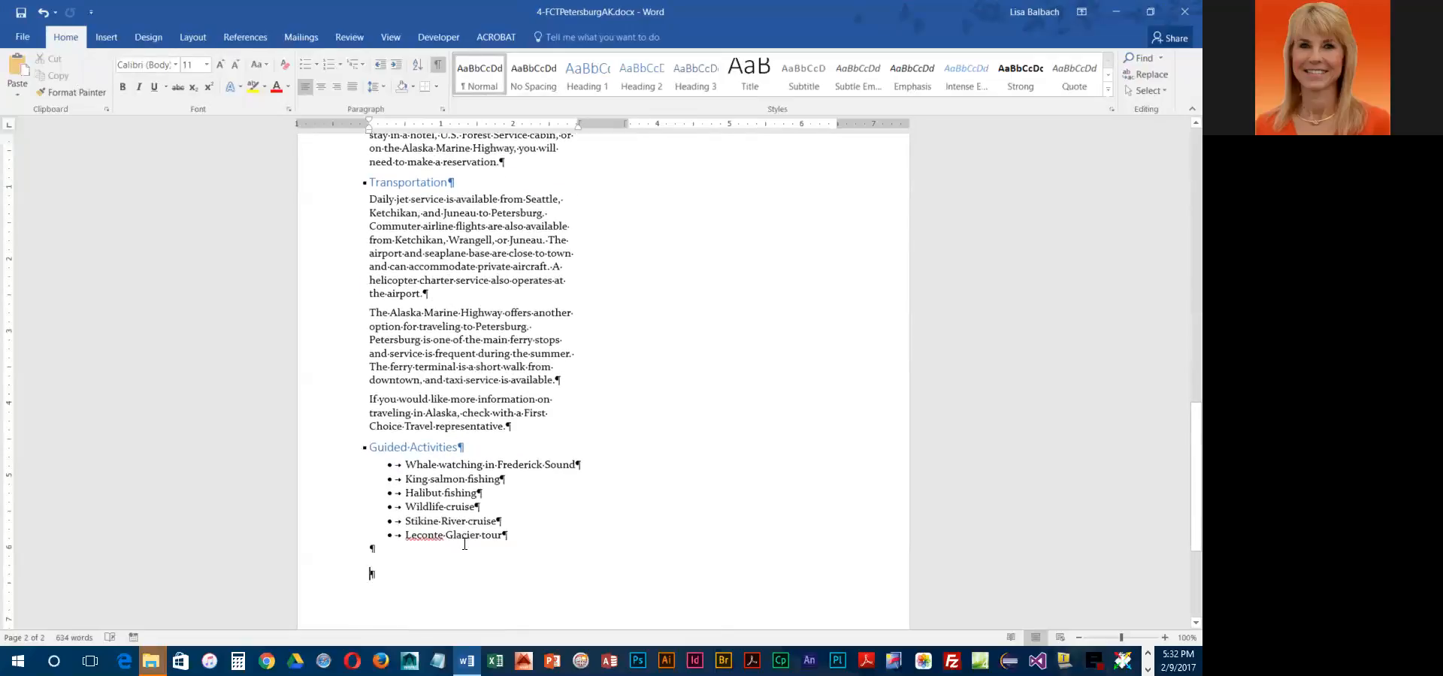
pyautogui.click(205, 36)
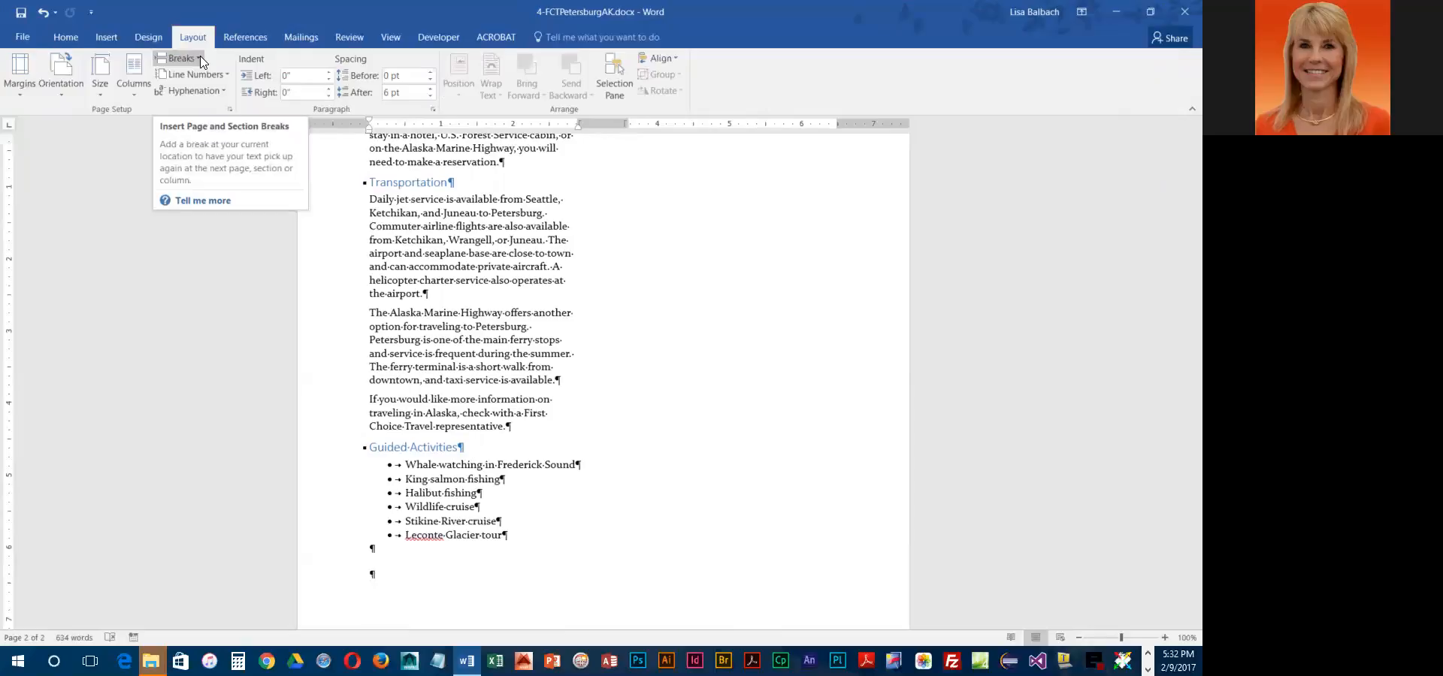
pyautogui.click(200, 60)
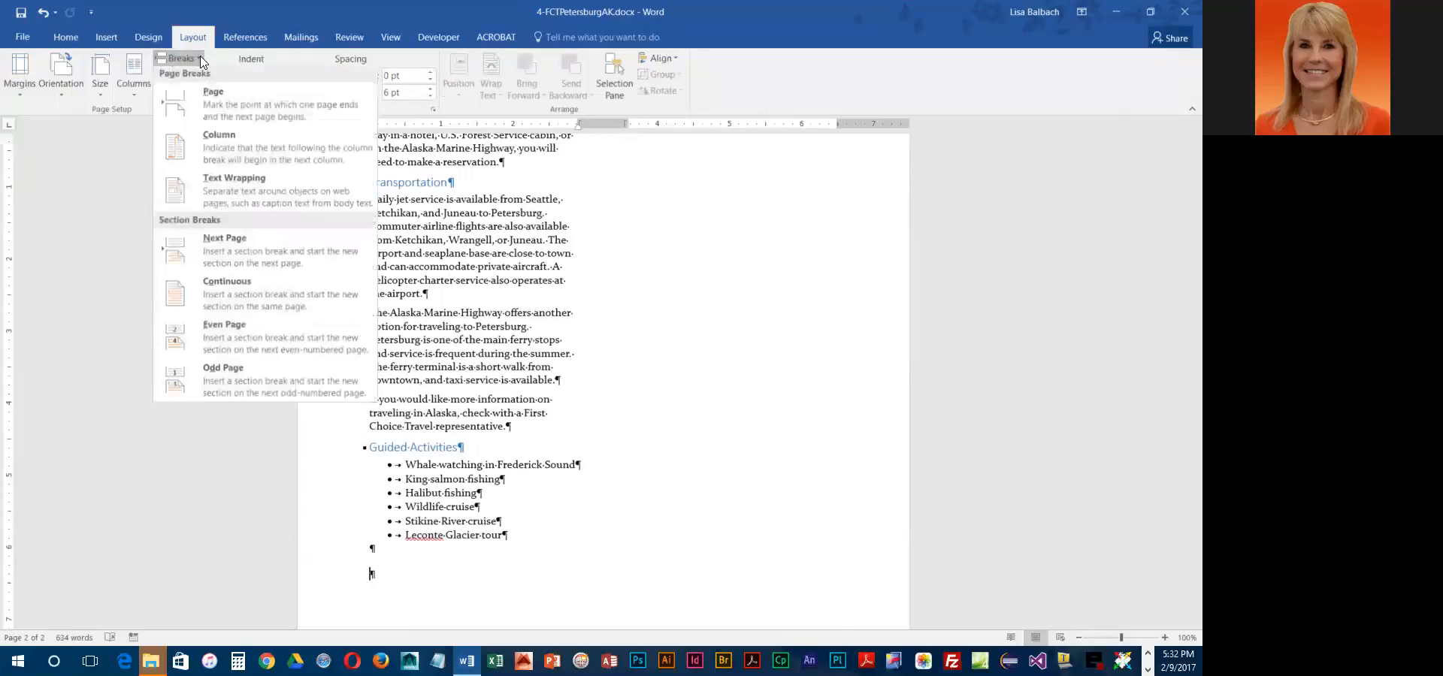
pyautogui.click(272, 295)
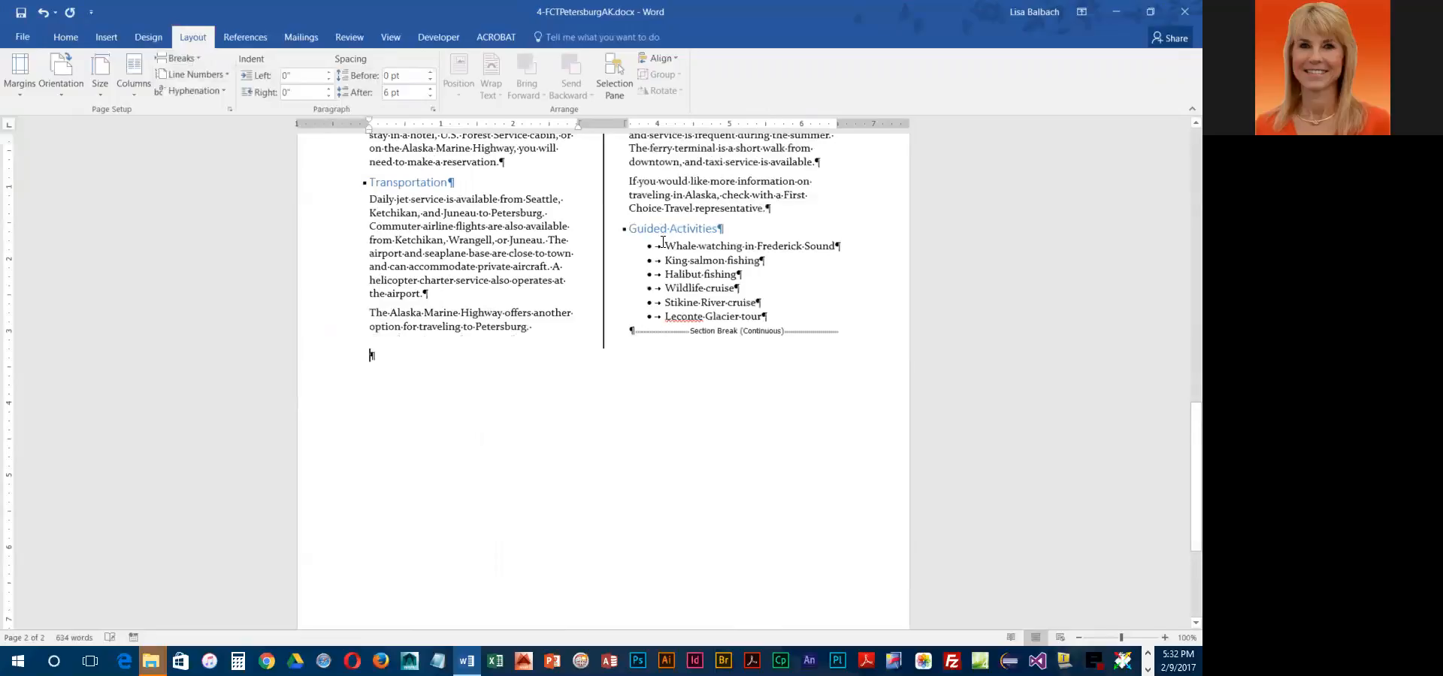
pyautogui.scroll(2, 668, 345)
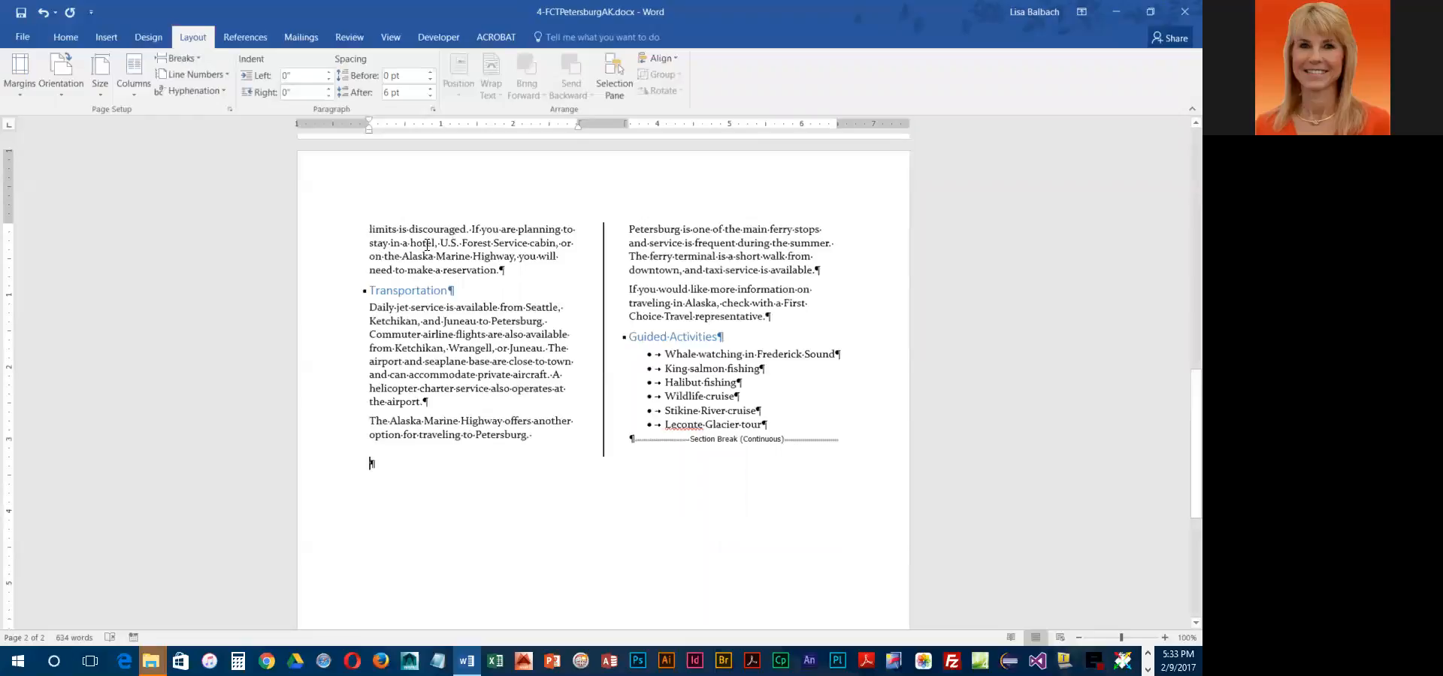
pyautogui.click(22, 13)
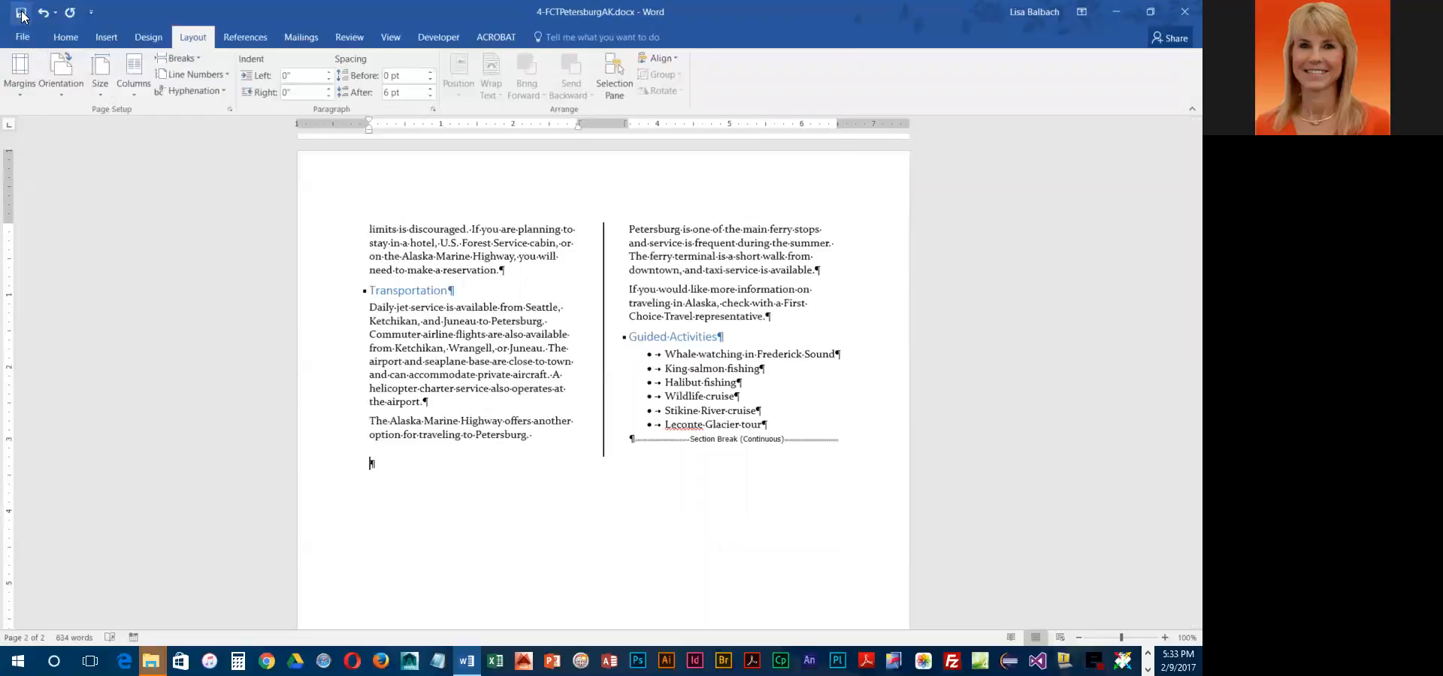